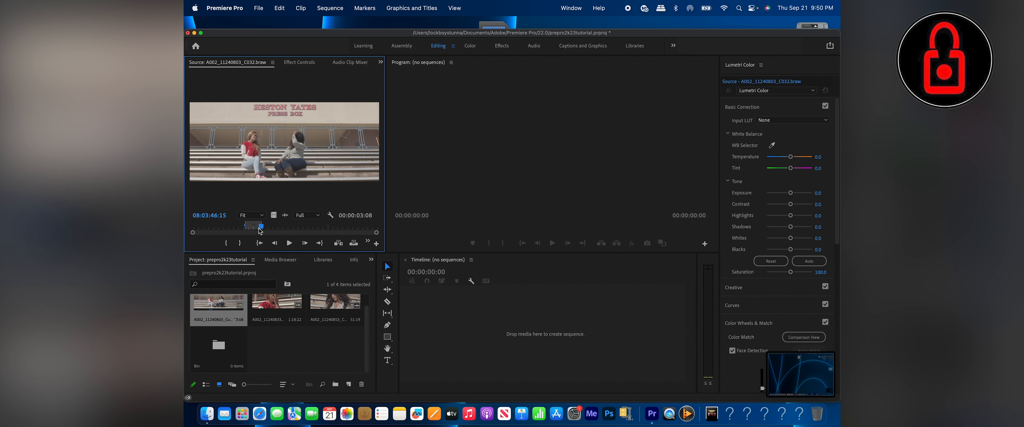
- Jump to the C032 source clip's in and out points, and step through its frames to 08:03:46:11
{"action": "left_click", "coordinate": [259, 242]}
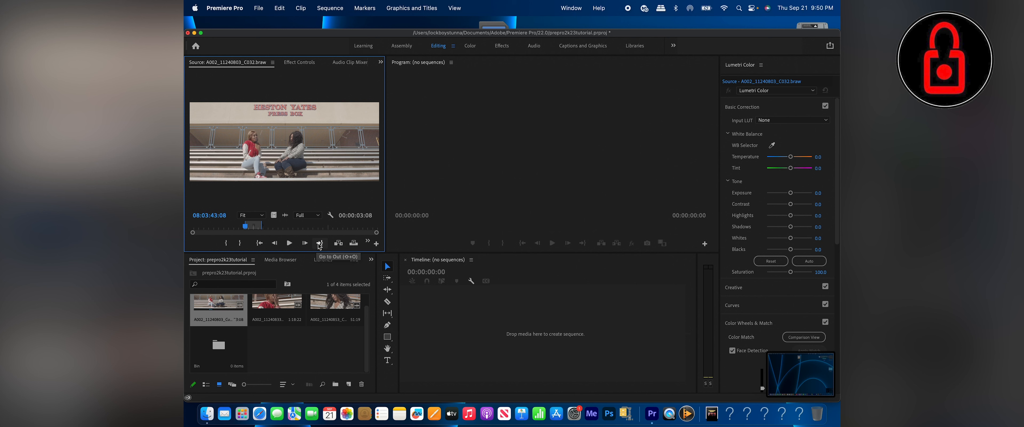
{"action": "left_click", "coordinate": [320, 243]}
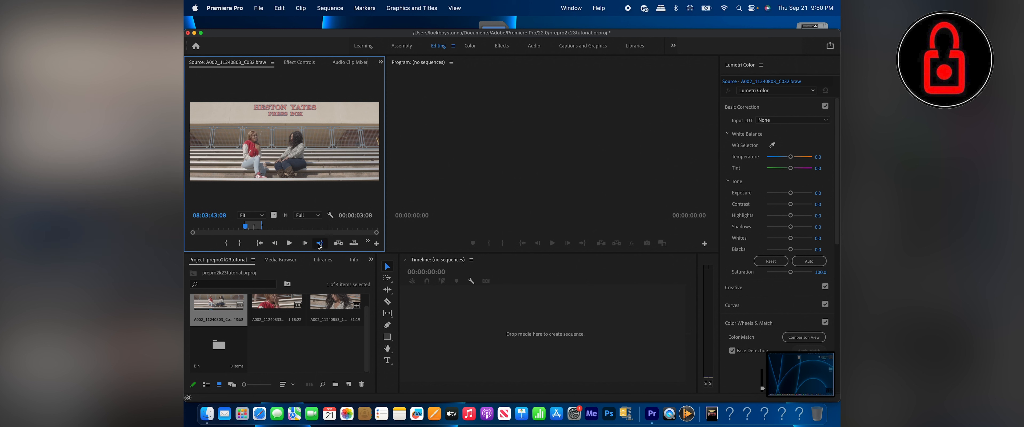
{"action": "left_click", "coordinate": [275, 243]}
{"action": "left_click", "coordinate": [275, 243]}
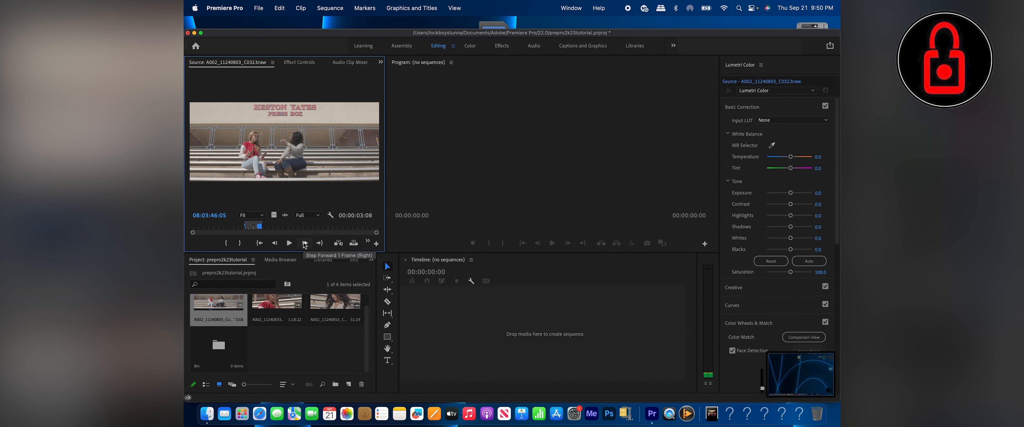
{"action": "left_click", "coordinate": [305, 243]}
{"action": "left_click", "coordinate": [305, 244]}
{"action": "left_click", "coordinate": [305, 244]}
{"action": "left_click", "coordinate": [305, 243]}
{"action": "left_click", "coordinate": [304, 244]}
{"action": "left_click", "coordinate": [305, 243]}
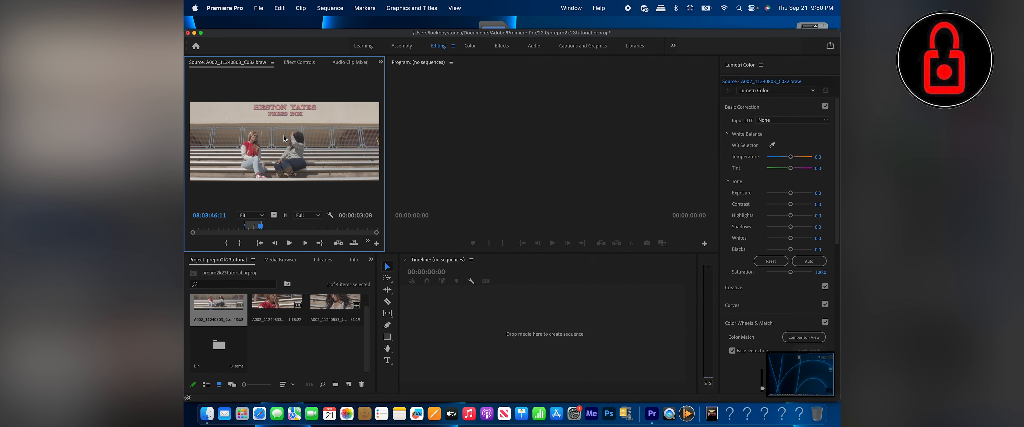
- Create a sequence from the marked C032 source clip, and delete the clip from the new timeline
{"action": "left_click_drag", "start_coordinate": [285, 139], "coordinate": [520, 340]}
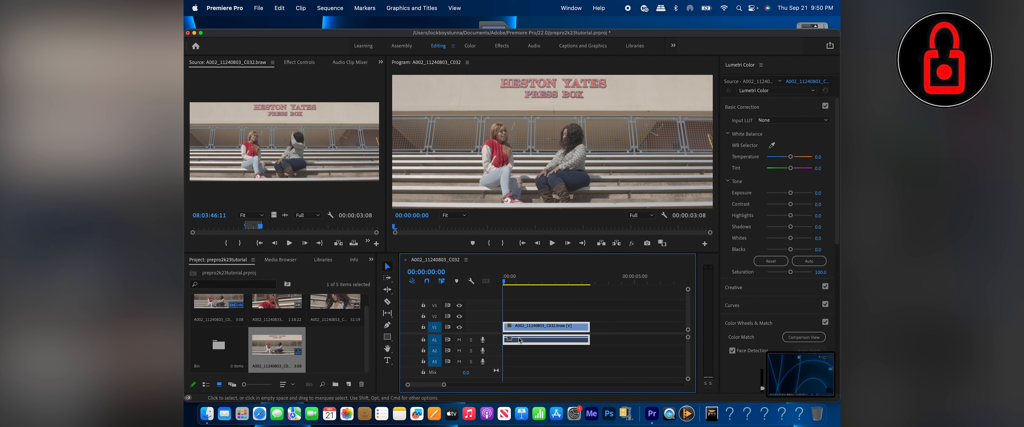
{"action": "key", "text": "Delete"}
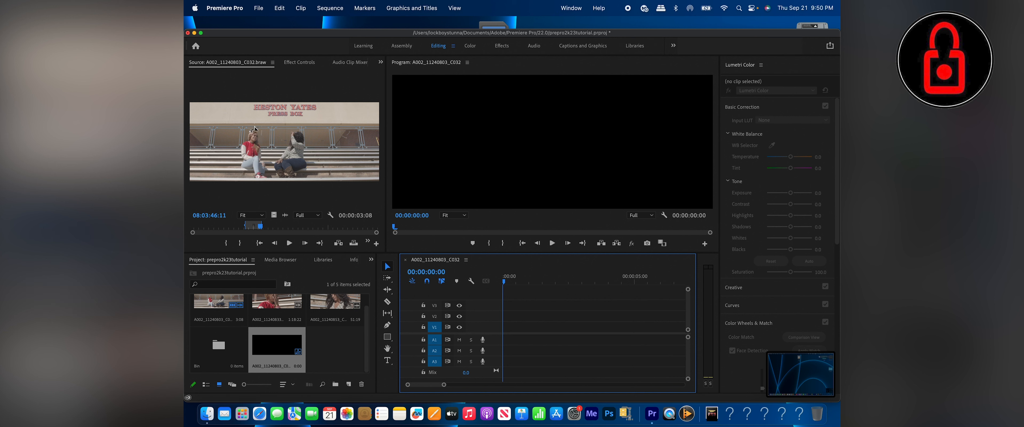
- Insert the marked C032 clip at the start of the sequence, and delete it from the timeline
{"action": "left_click", "coordinate": [279, 152]}
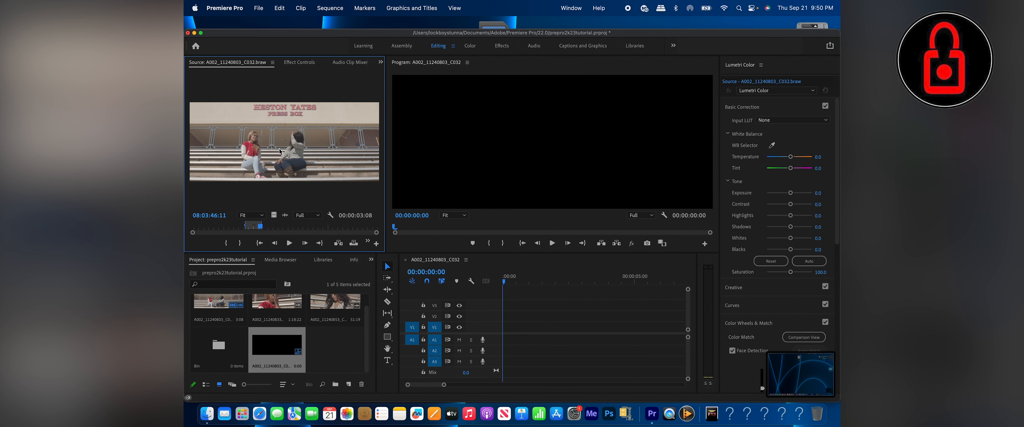
{"action": "left_click", "coordinate": [340, 243]}
{"action": "left_click", "coordinate": [339, 243]}
{"action": "key", "text": "super+z"}
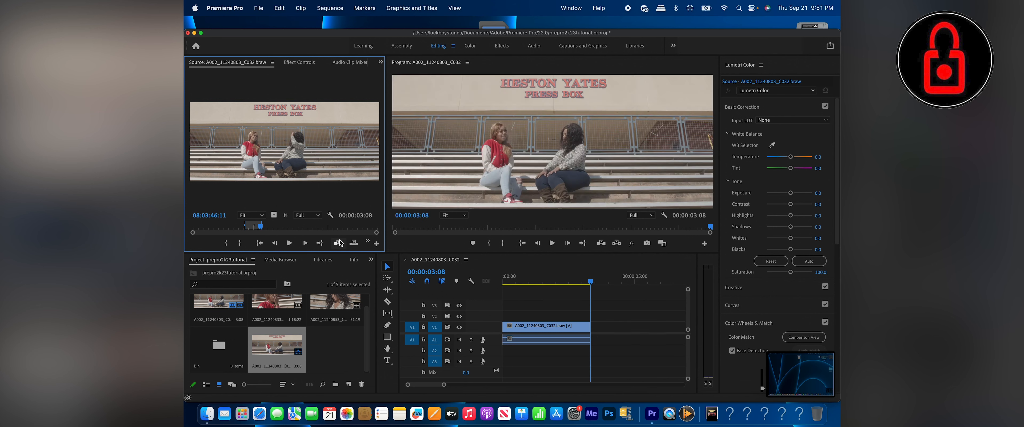
{"action": "left_click", "coordinate": [529, 274]}
{"action": "left_click", "coordinate": [504, 279]}
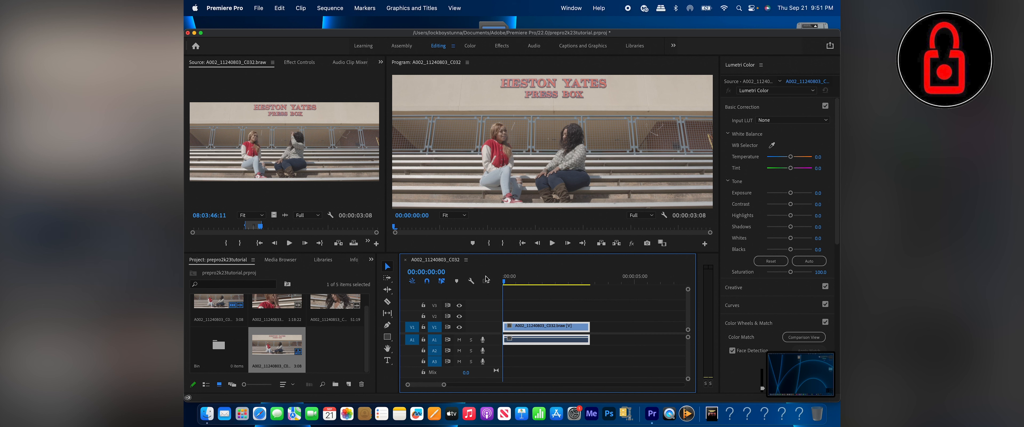
{"action": "key", "text": "BackSpace"}
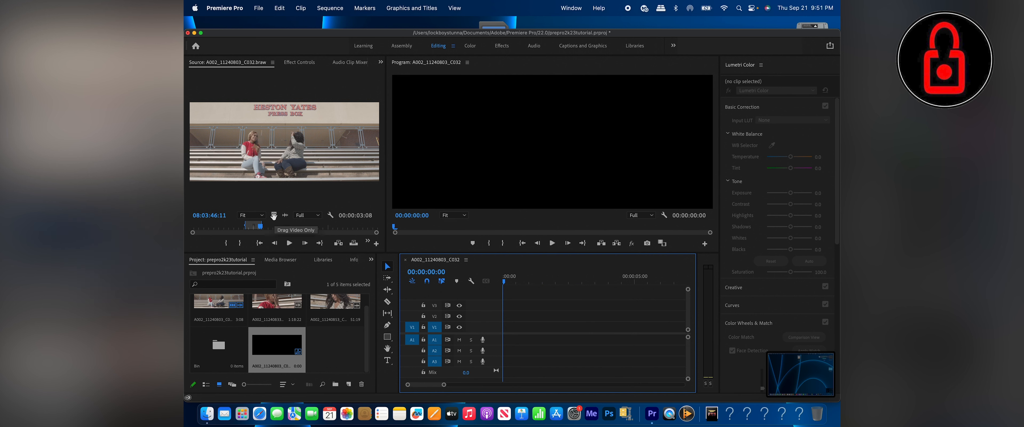
- Try placing only the C032 clip's video on the timeline, undo it, and place only its audio instead
{"action": "left_click_drag", "start_coordinate": [274, 215], "coordinate": [508, 343]}
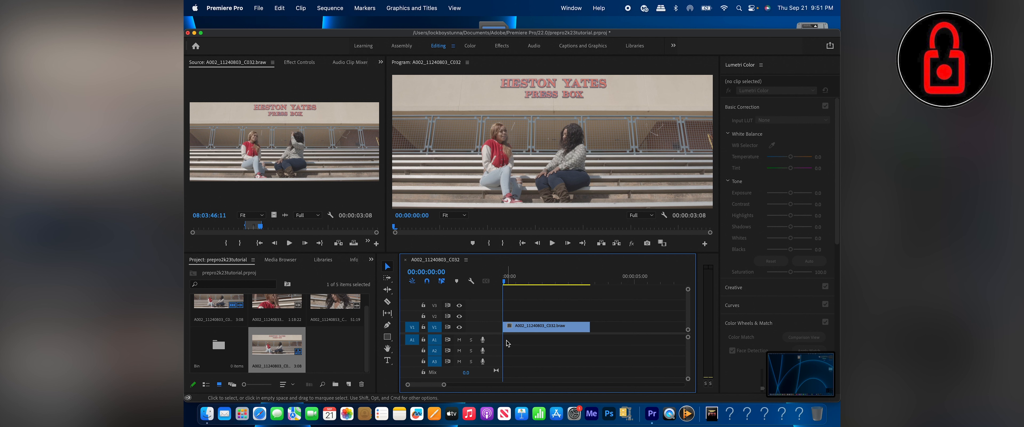
{"action": "key", "text": "super+z"}
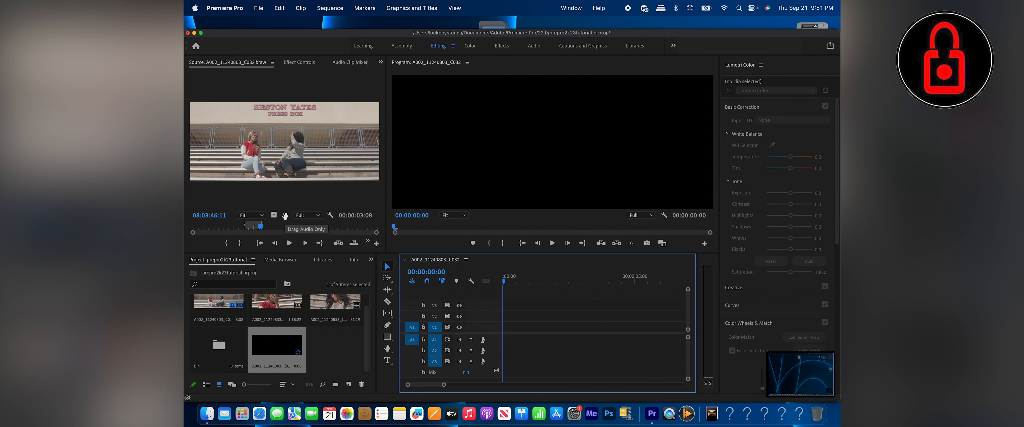
{"action": "left_click_drag", "start_coordinate": [285, 216], "coordinate": [500, 342]}
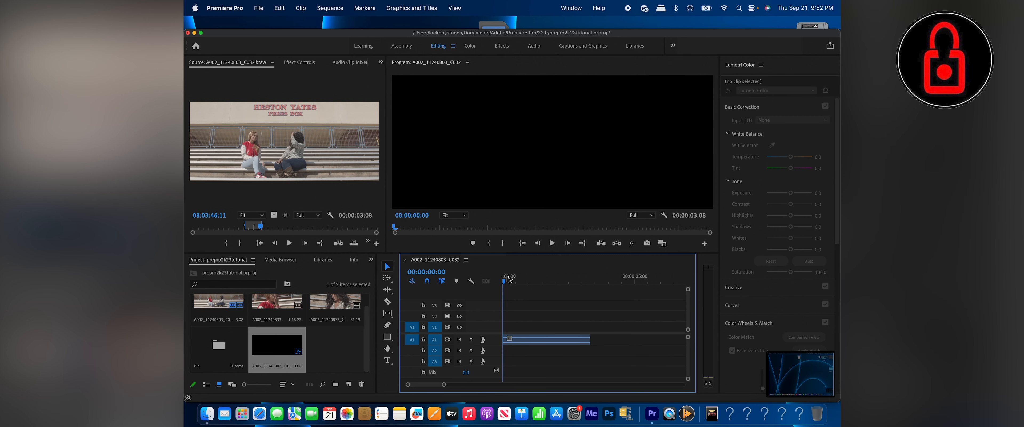
- Replace the audio-only clip with the full C032 video and audio clip, and return the playhead to 00:00:00:00
{"action": "left_click", "coordinate": [517, 340]}
{"action": "left_click", "coordinate": [589, 287]}
{"action": "left_click_drag", "start_coordinate": [589, 287], "coordinate": [487, 283]}
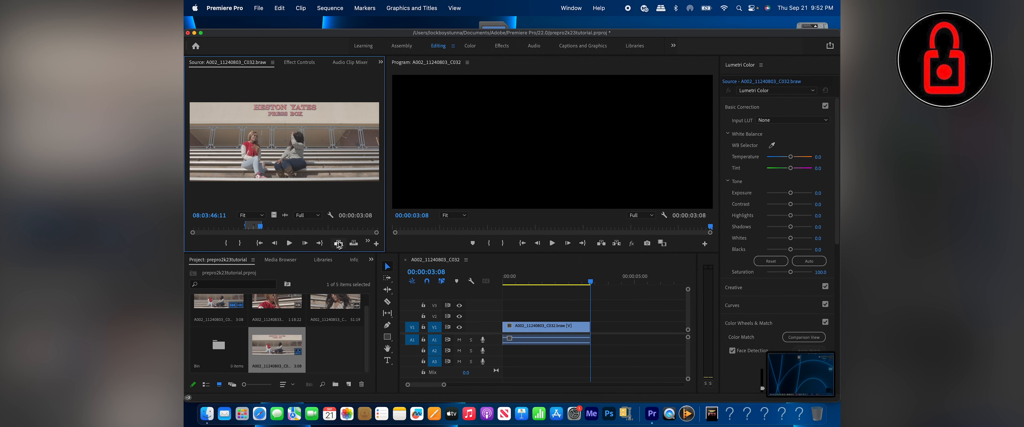
{"action": "left_click", "coordinate": [510, 280]}
{"action": "key", "text": "Home"}
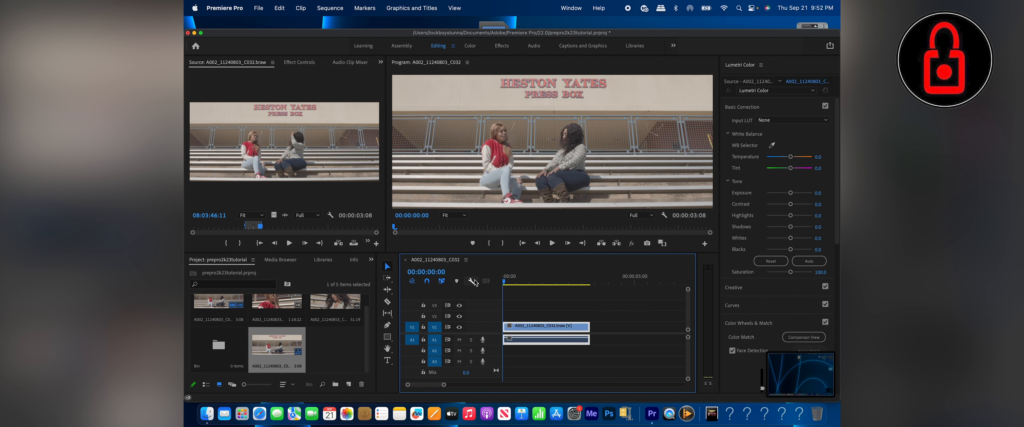
- Open the C046 clip in the source preview and mark its in point at 08:34:07:09 and out point at 08:34:13:19
{"action": "left_click_drag", "start_coordinate": [444, 385], "coordinate": [472, 385]}
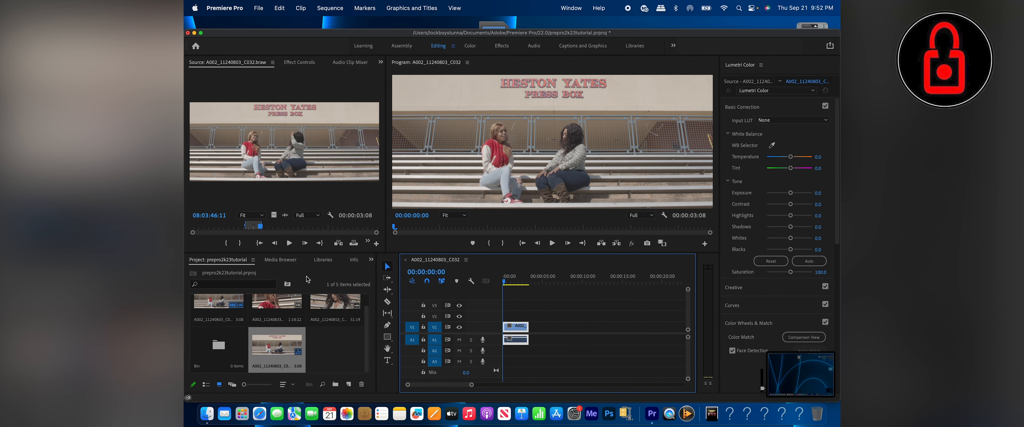
{"action": "double_click", "coordinate": [276, 302]}
{"action": "left_click", "coordinate": [235, 227]}
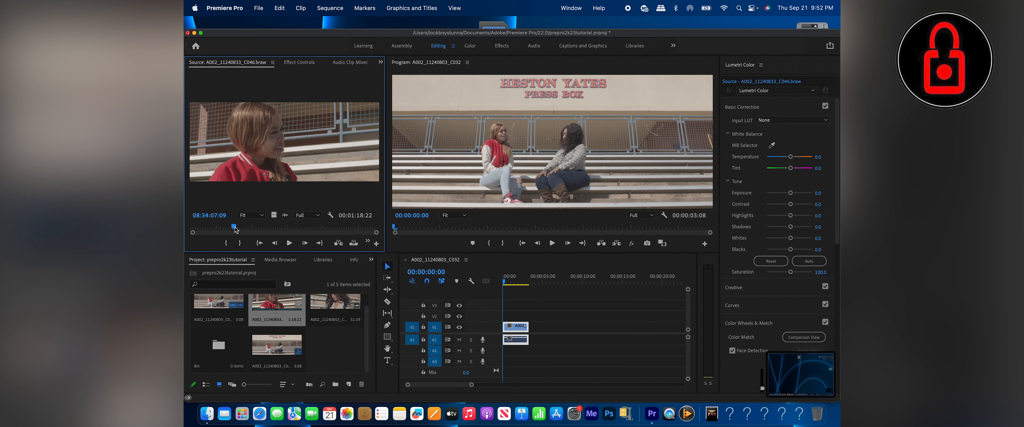
{"action": "key", "text": "i"}
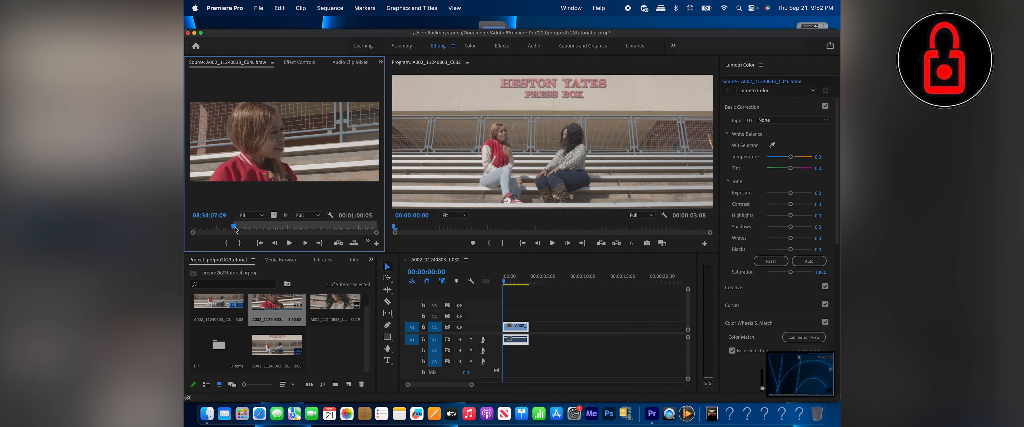
{"action": "left_click_drag", "start_coordinate": [235, 229], "coordinate": [249, 226]}
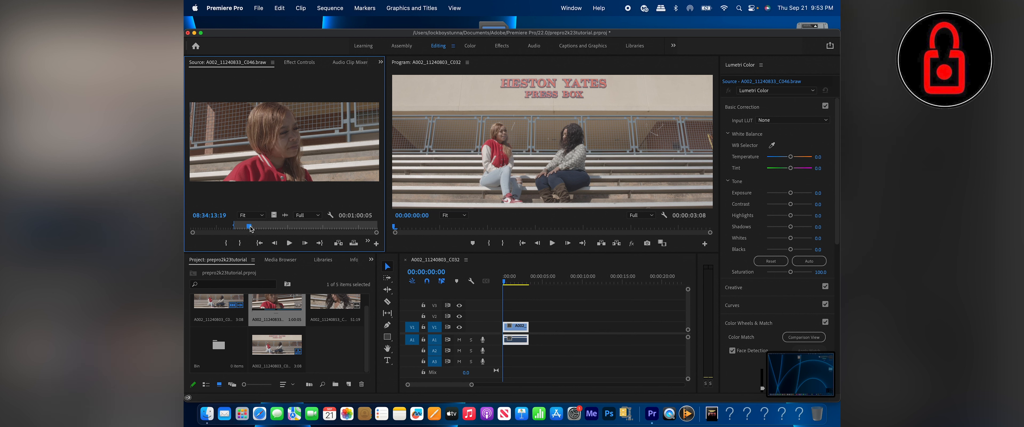
{"action": "key", "text": "o"}
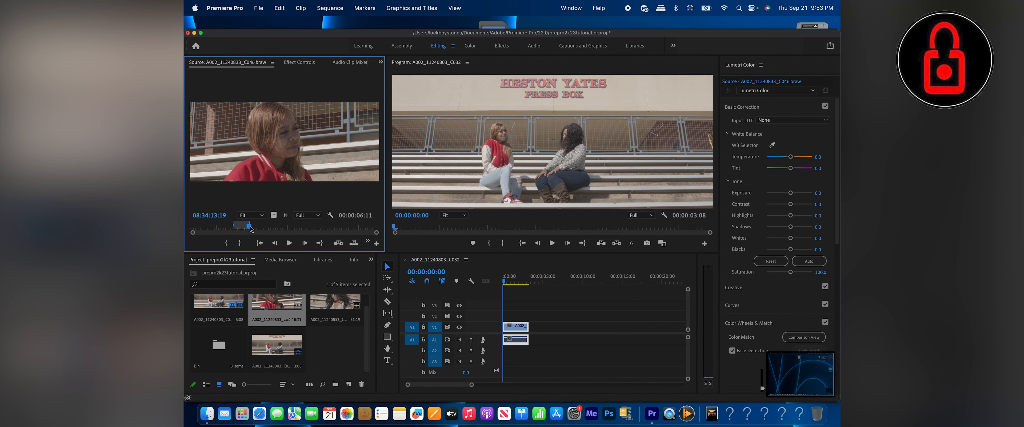
- Insert the marked C046 clip at the start of the sequence, preview the result, and undo the insertion
{"action": "left_click", "coordinate": [338, 244]}
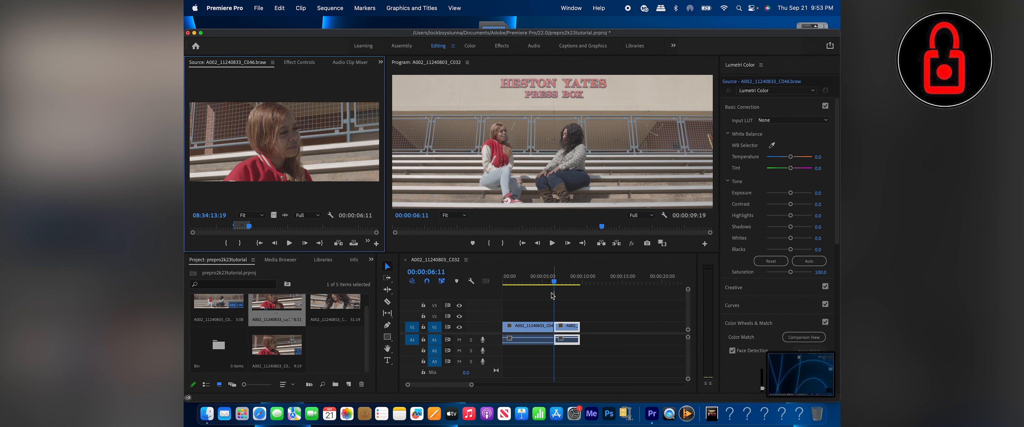
{"action": "left_click_drag", "start_coordinate": [551, 281], "coordinate": [502, 281]}
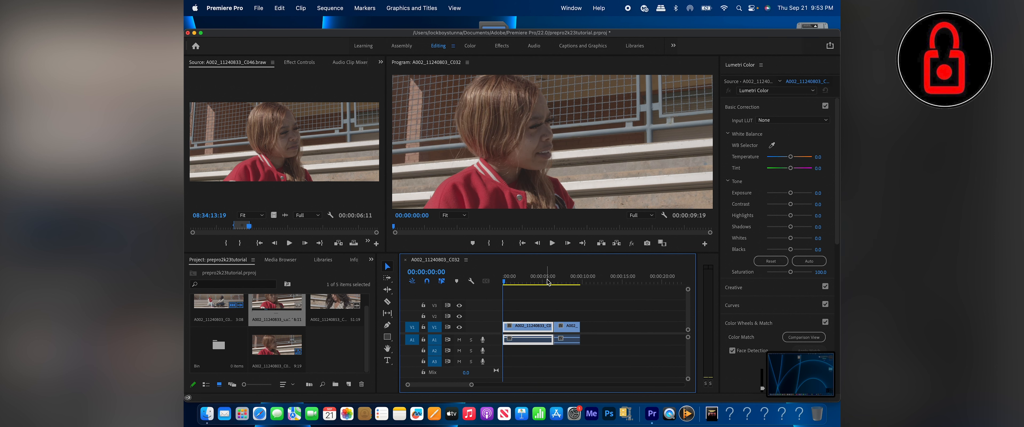
{"action": "key", "text": "space"}
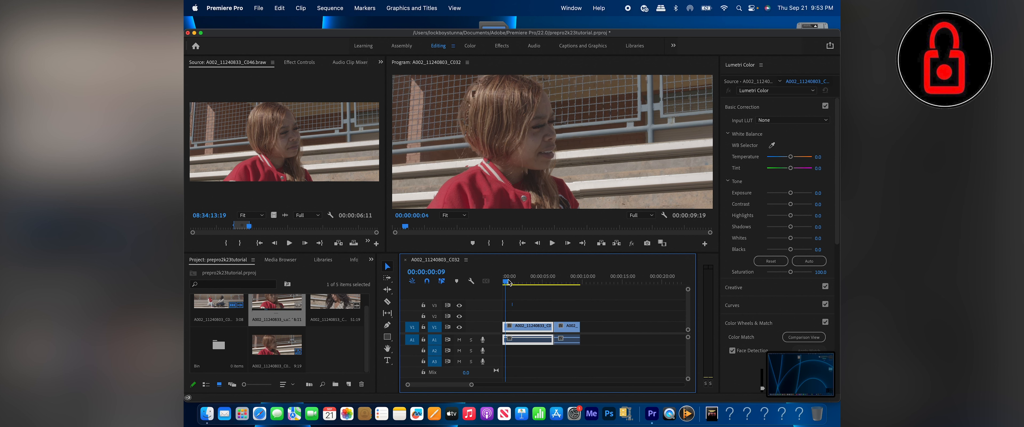
{"action": "left_click_drag", "start_coordinate": [508, 277], "coordinate": [487, 280]}
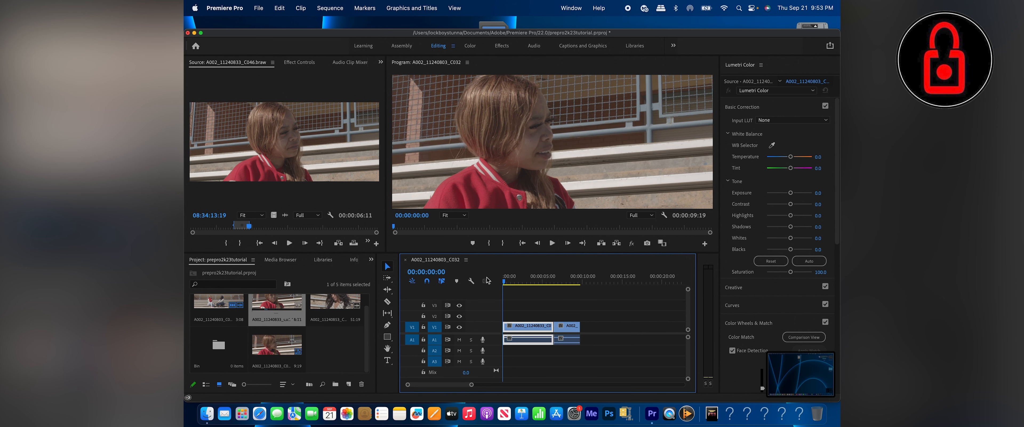
{"action": "key", "text": "super+z"}
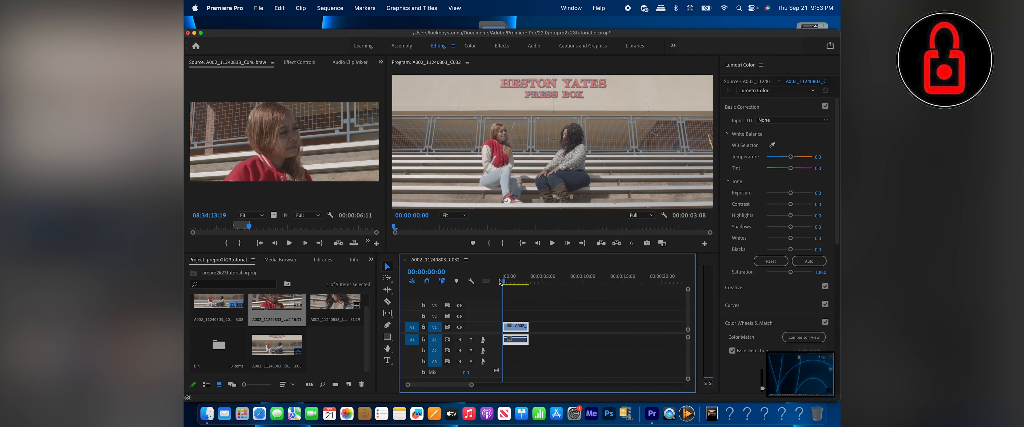
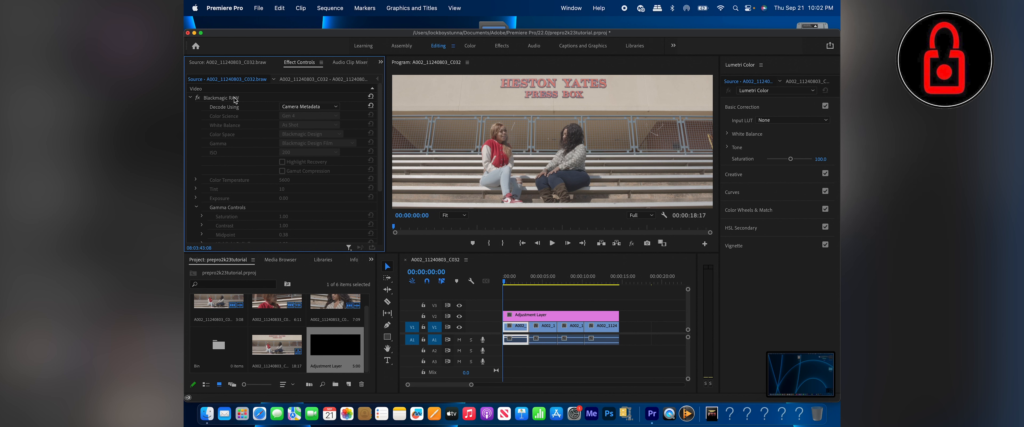
- Set the first clip's Blackmagic RAW source settings to Clip decoding and Rec.709 color space, with Highlight Recovery enabled
{"action": "left_click", "coordinate": [302, 107]}
{"action": "left_click", "coordinate": [293, 124]}
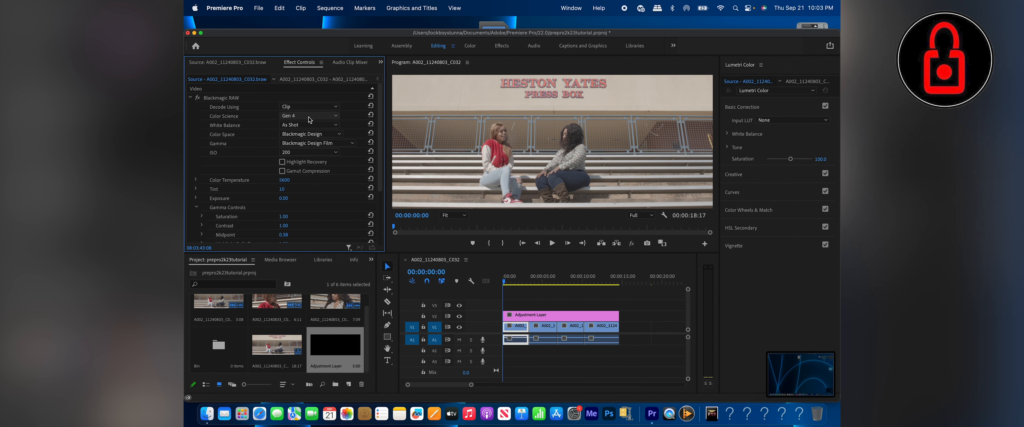
{"action": "left_click", "coordinate": [305, 135]}
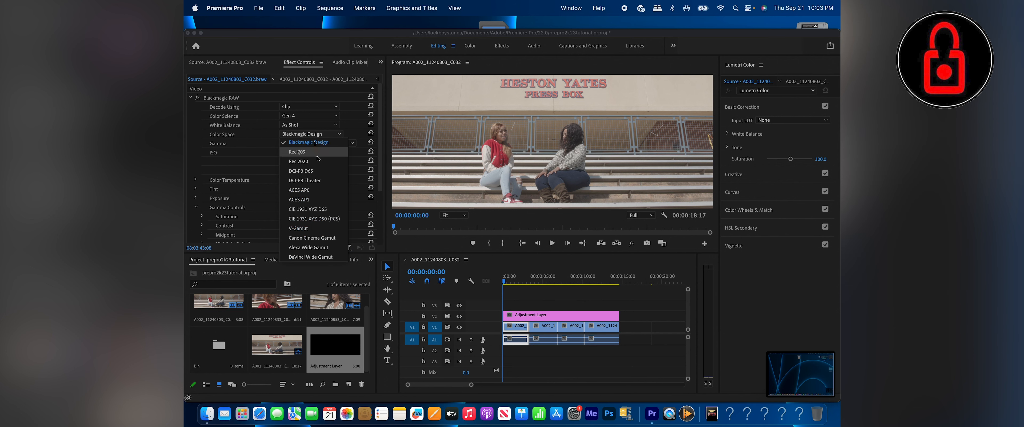
{"action": "left_click", "coordinate": [316, 153]}
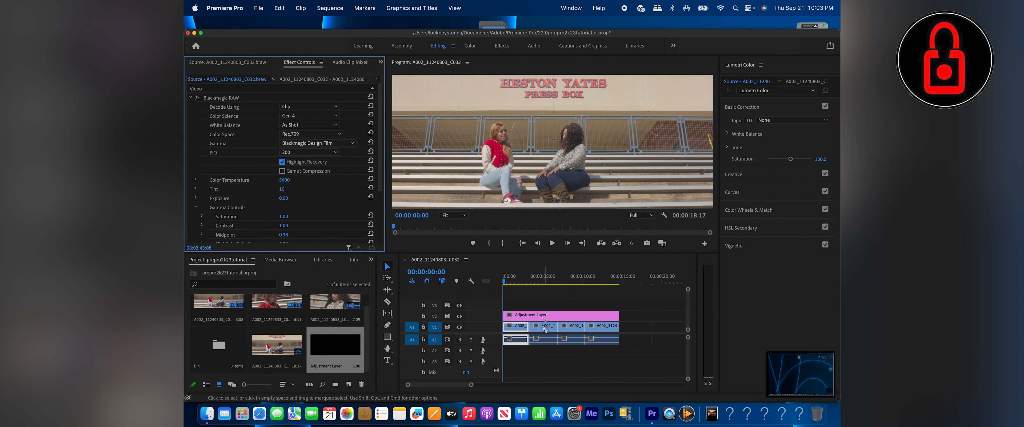
- Set the second timeline clip's Blackmagic RAW source settings to Clip decoding and Rec.709 color space
{"action": "left_click", "coordinate": [543, 325]}
{"action": "left_click", "coordinate": [232, 79]}
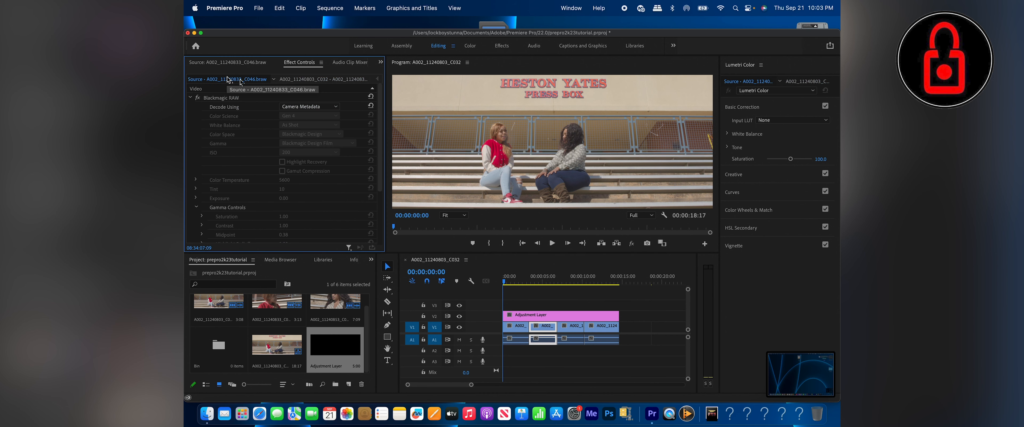
{"action": "left_click", "coordinate": [311, 134]}
{"action": "left_click", "coordinate": [306, 152]}
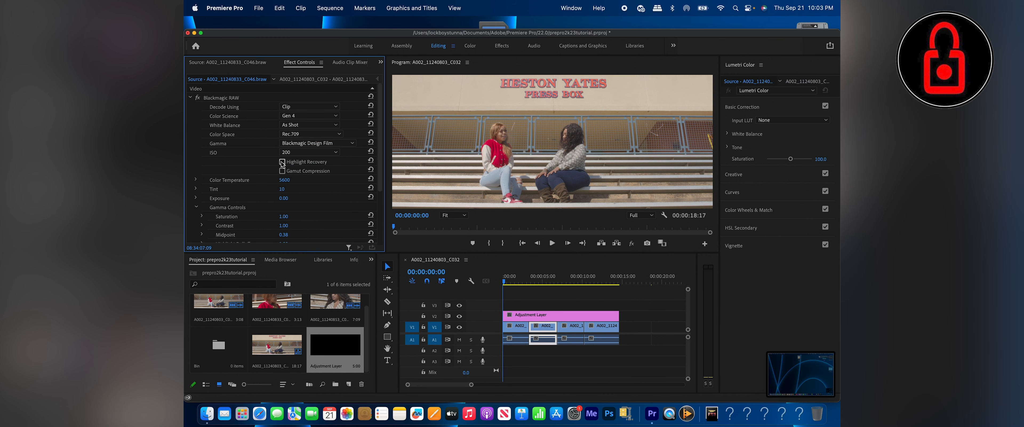
- Set the third timeline clip's Blackmagic RAW decoding to Clip, and open the fourth clip's source settings
{"action": "left_click", "coordinate": [573, 327]}
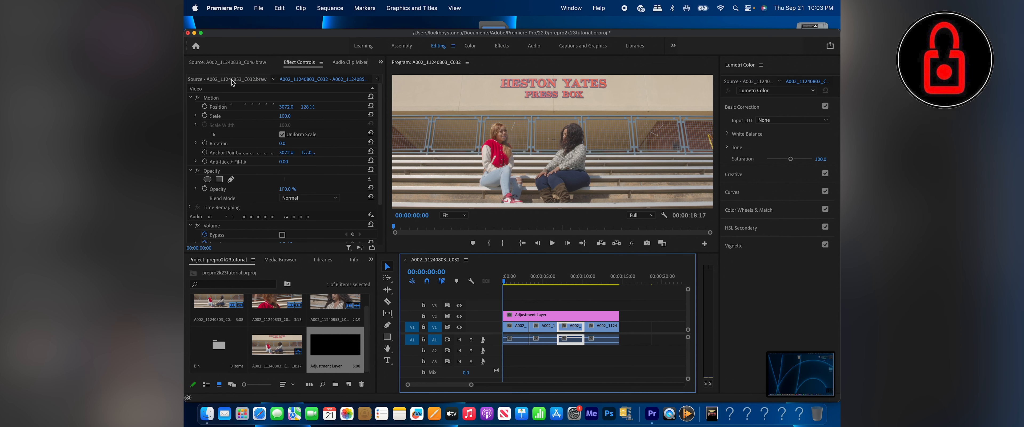
{"action": "left_click", "coordinate": [228, 79]}
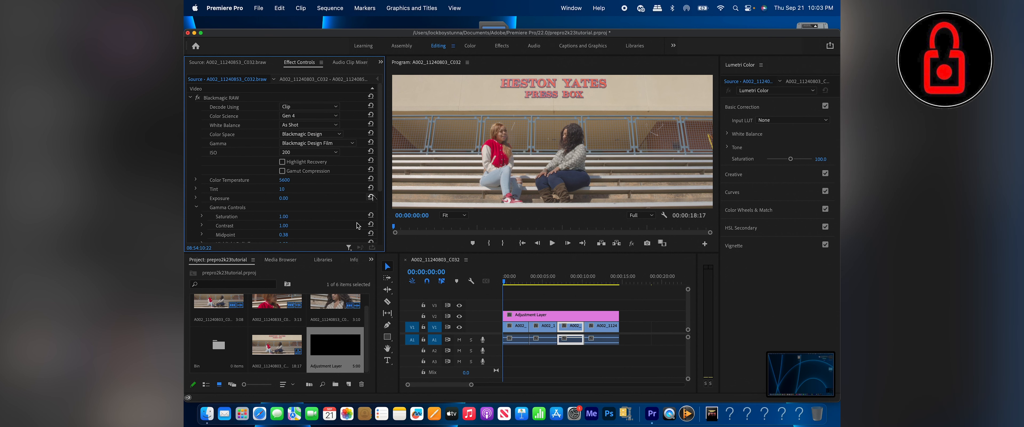
{"action": "left_click", "coordinate": [601, 339]}
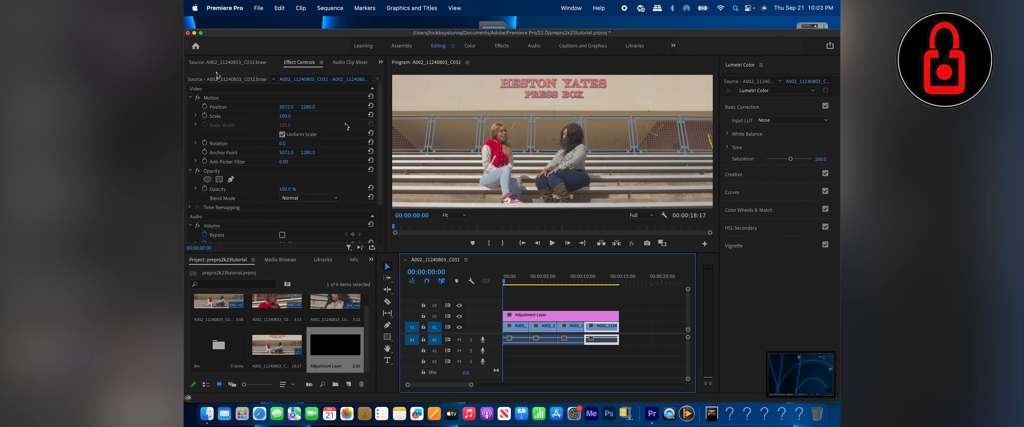
{"action": "left_click", "coordinate": [263, 79]}
- White-balance the adjustment layer by sampling the woman's white jacket sleeve, and raise its contrast to 12.4
{"action": "left_click", "coordinate": [560, 315]}
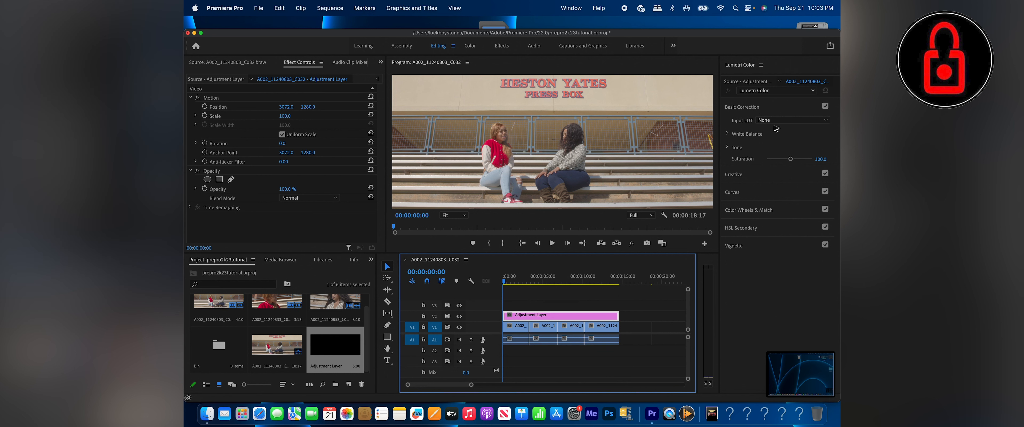
{"action": "left_click", "coordinate": [728, 134]}
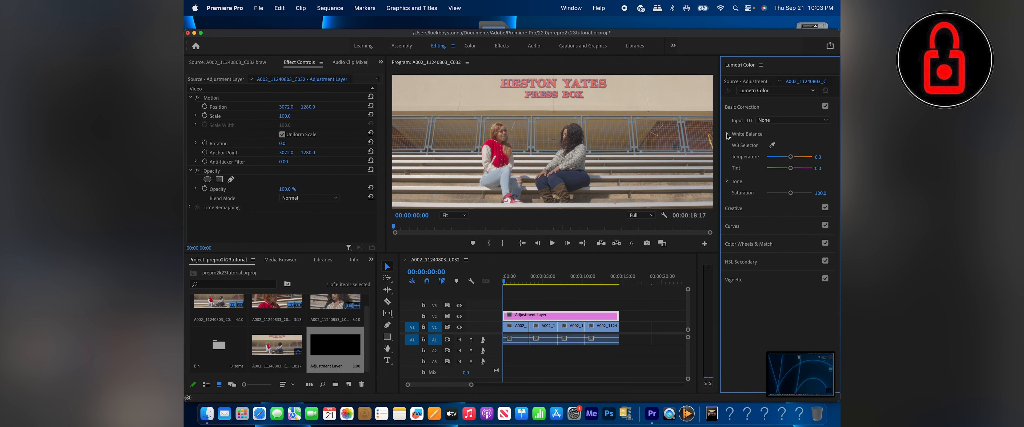
{"action": "left_click", "coordinate": [772, 146]}
{"action": "left_click", "coordinate": [490, 153]}
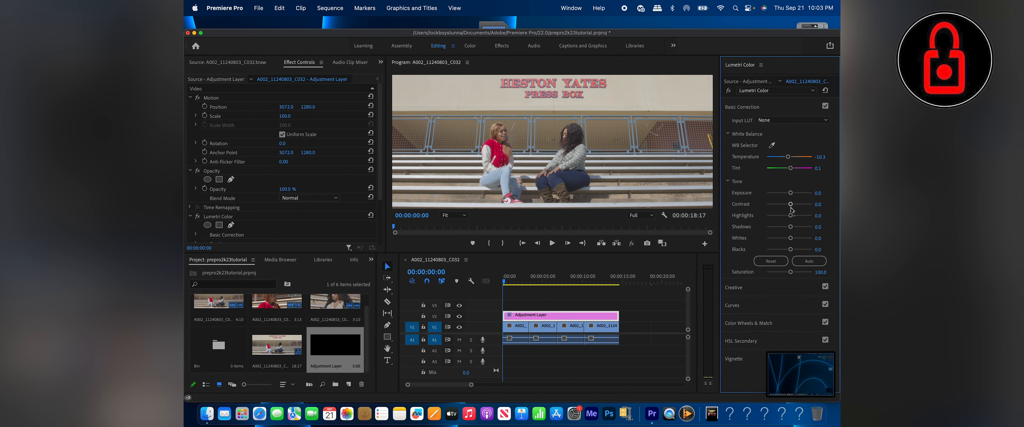
{"action": "left_click_drag", "start_coordinate": [790, 203], "coordinate": [792, 207]}
- Show the Lumetri Scopes, briefly play the sequence to refresh them, and return the playhead to the start
{"action": "left_click", "coordinate": [380, 63]}
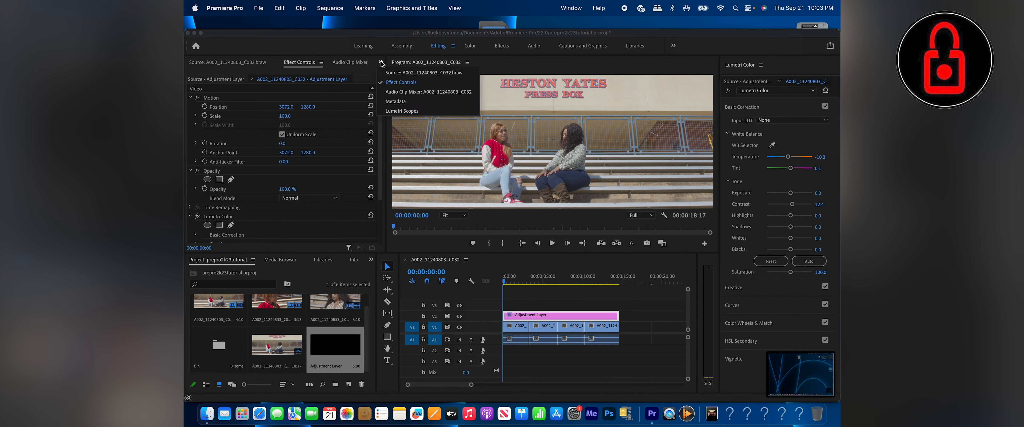
{"action": "left_click", "coordinate": [402, 111]}
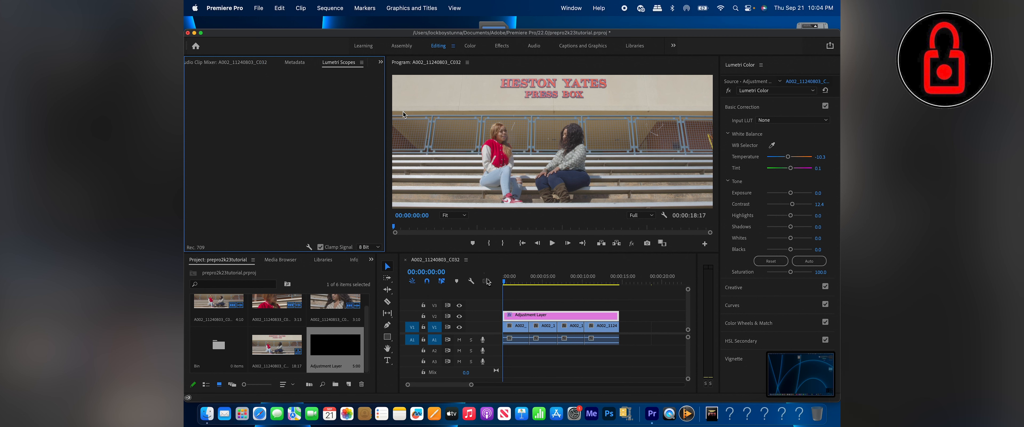
{"action": "left_click", "coordinate": [522, 325]}
{"action": "left_click", "coordinate": [516, 319]}
{"action": "key", "text": "space"}
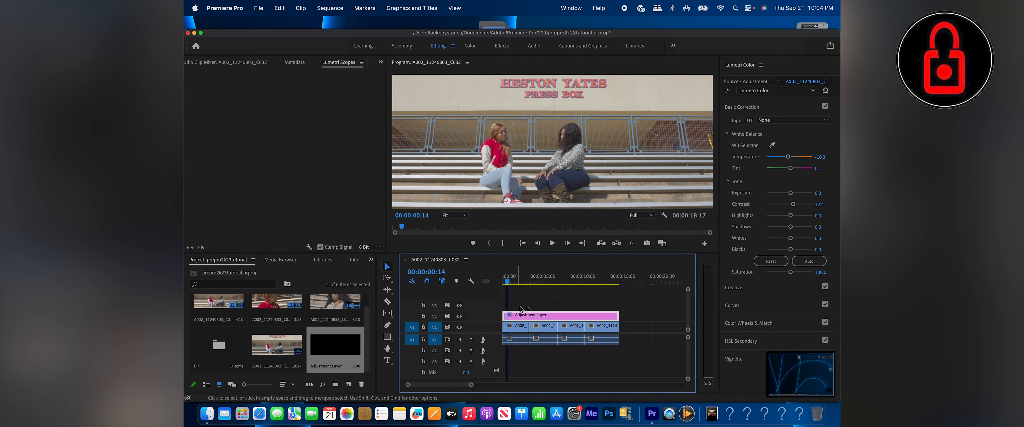
{"action": "left_click", "coordinate": [505, 283]}
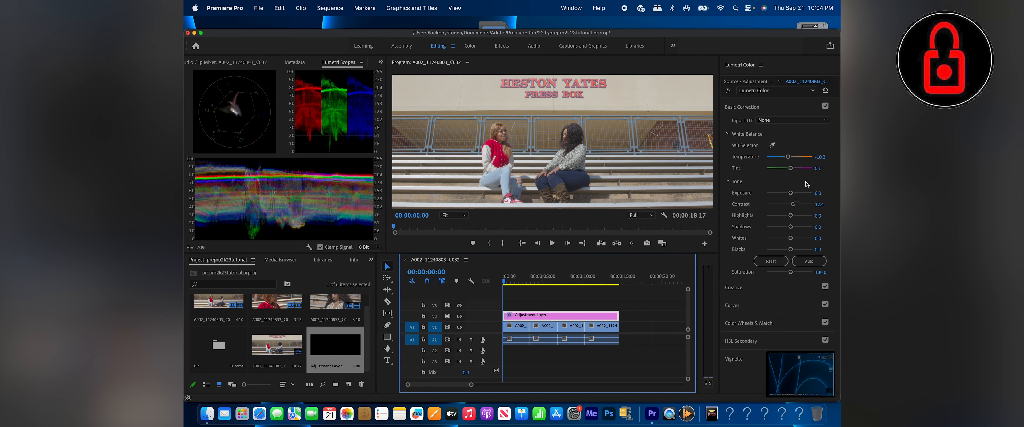
- Test and undo an exposure boost, and set contrast to about 35, highlights 8.6, shadows about -16, whites 1.0 and blacks -20.0
{"action": "left_click_drag", "start_coordinate": [790, 192], "coordinate": [831, 195]}
{"action": "key", "text": "super+z"}
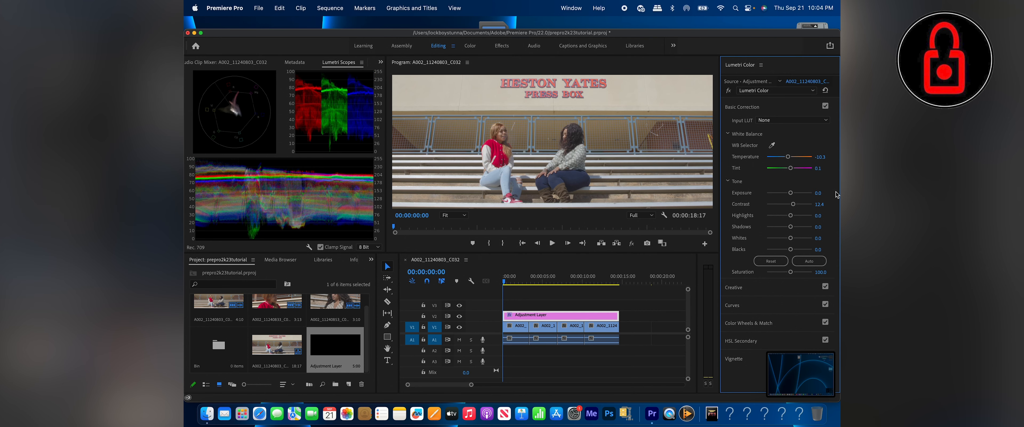
{"action": "left_click_drag", "start_coordinate": [794, 204], "coordinate": [786, 252]}
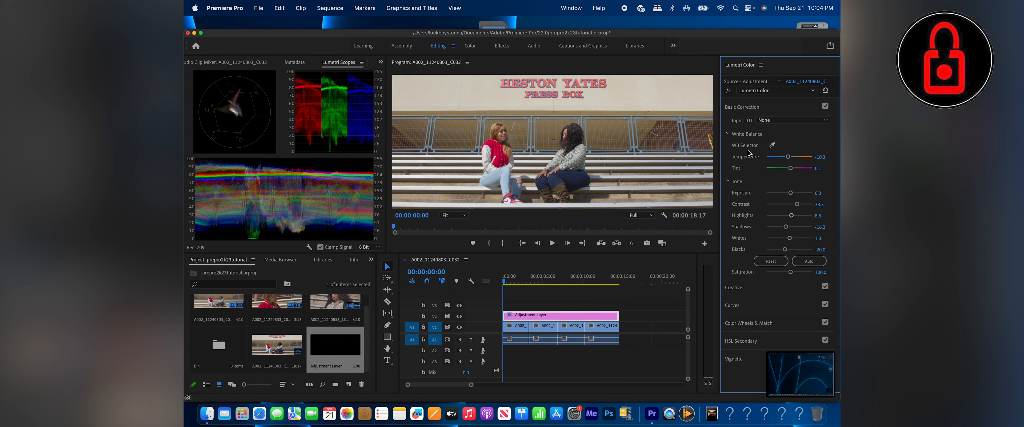
{"action": "left_click", "coordinate": [729, 182]}
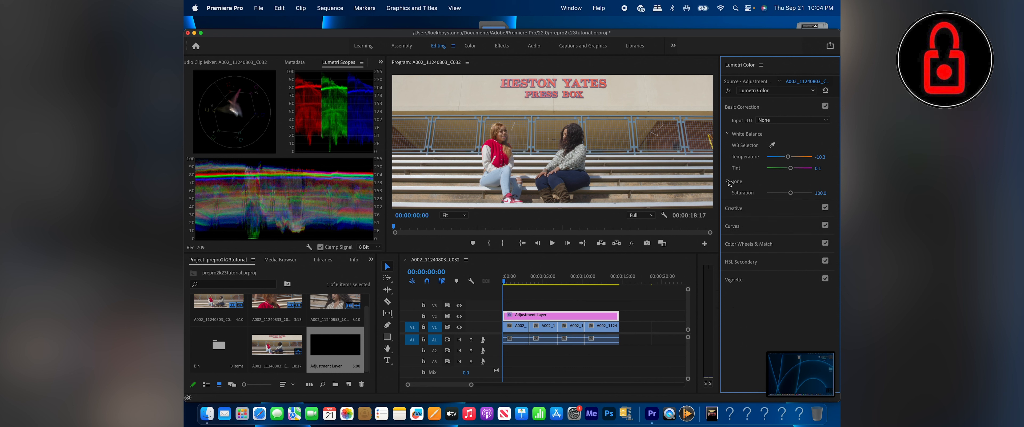
- Try the Blockbuster HLG 05 creative look on the adjustment layer, and replace it with Blockbuster HLG 06
{"action": "left_click", "coordinate": [732, 210]}
{"action": "left_click", "coordinate": [776, 224]}
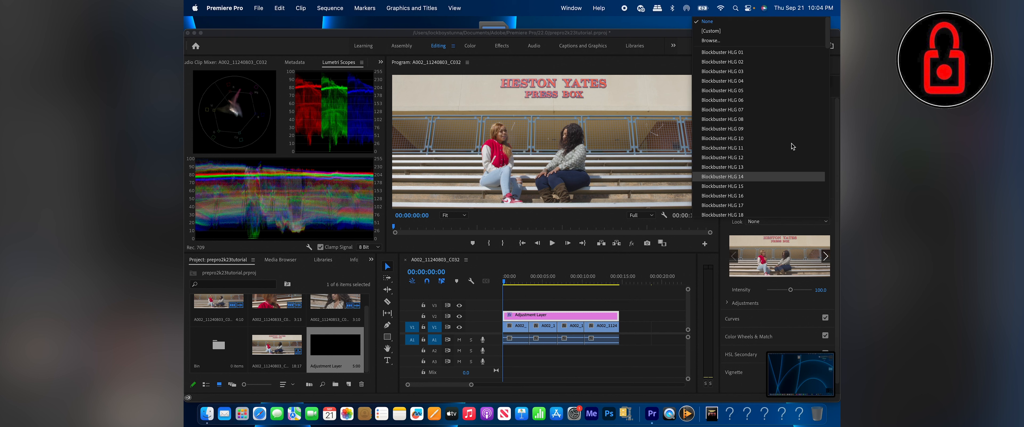
{"action": "left_click", "coordinate": [803, 91]}
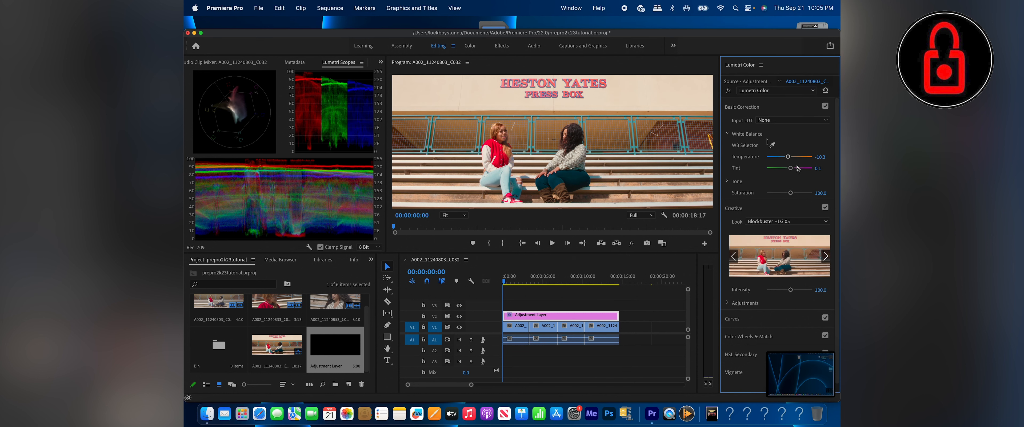
{"action": "left_click", "coordinate": [809, 221]}
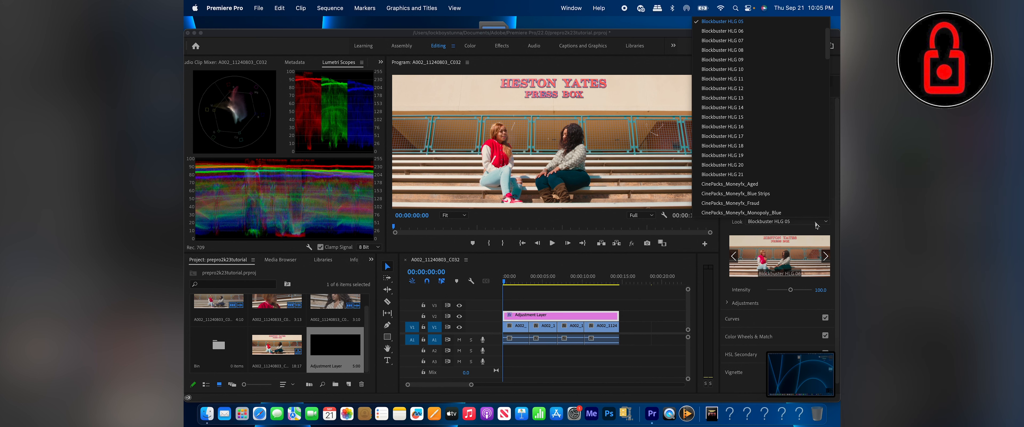
{"action": "left_click", "coordinate": [727, 31]}
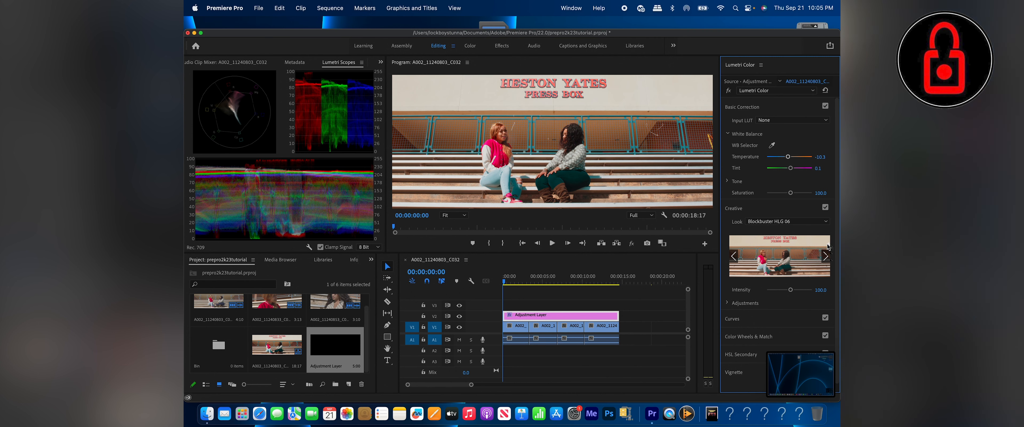
{"action": "left_click", "coordinate": [734, 208]}
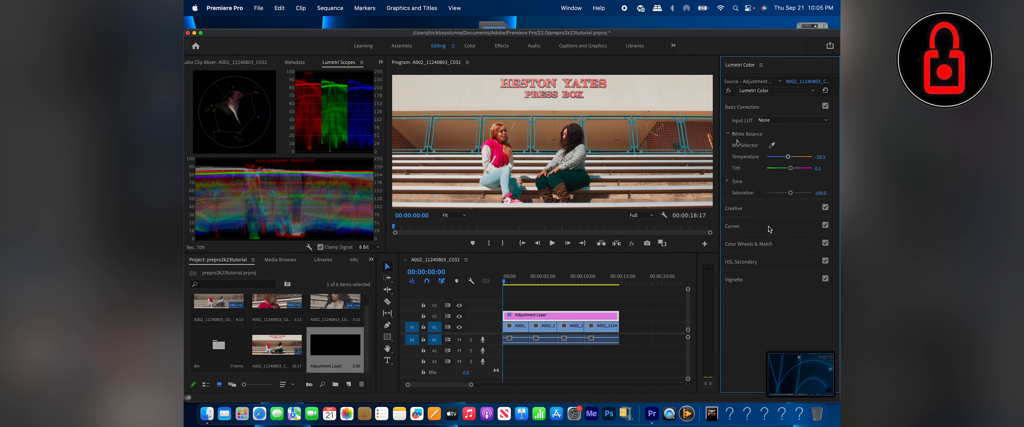
- Add three points to the master RGB curve, slightly lowering the shadows, raising the midtones and adjusting the highlights
{"action": "left_click", "coordinate": [748, 227]}
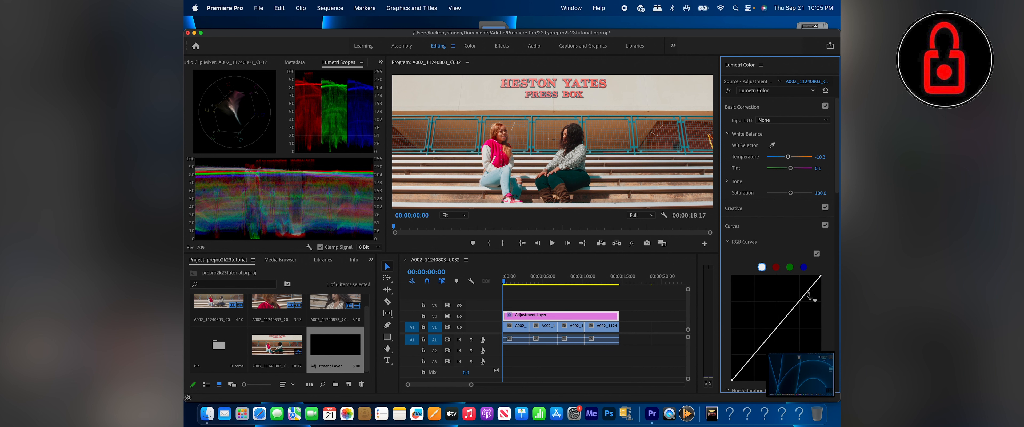
{"action": "left_click", "coordinate": [806, 293]}
{"action": "left_click", "coordinate": [772, 332]}
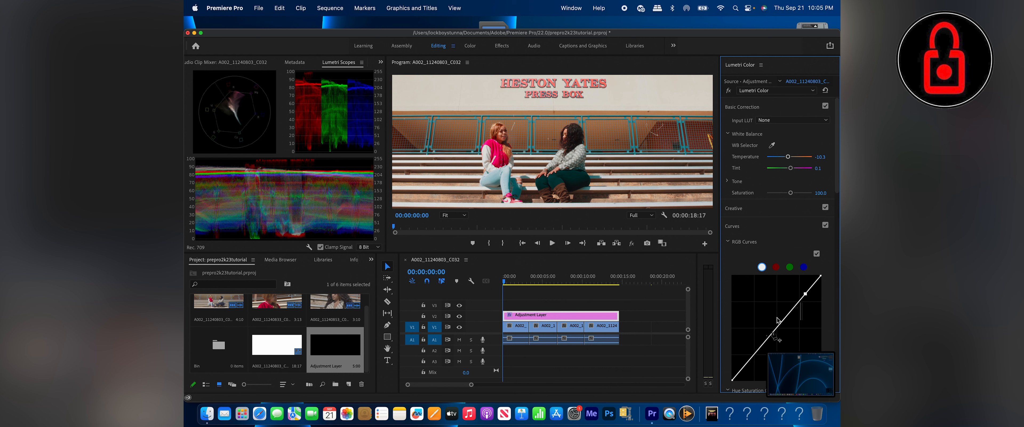
{"action": "left_click", "coordinate": [744, 365]}
{"action": "left_click_drag", "start_coordinate": [746, 365], "coordinate": [747, 366]}
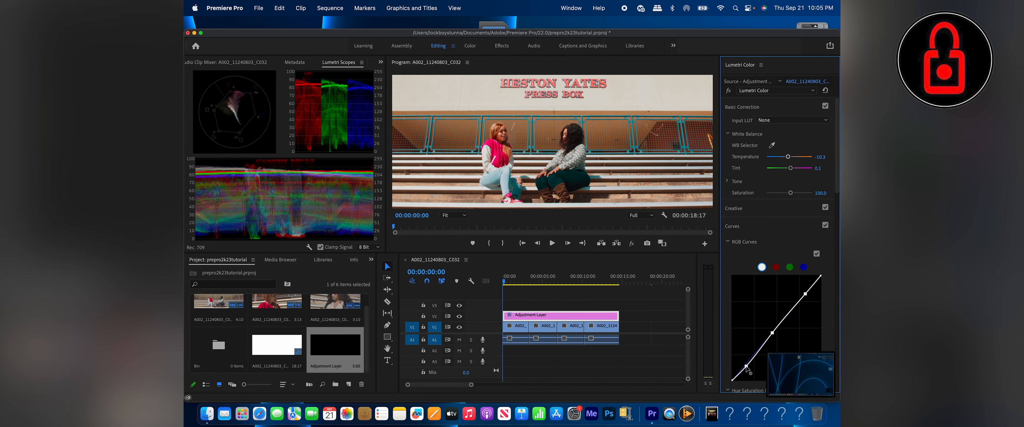
{"action": "left_click_drag", "start_coordinate": [773, 332], "coordinate": [777, 326]}
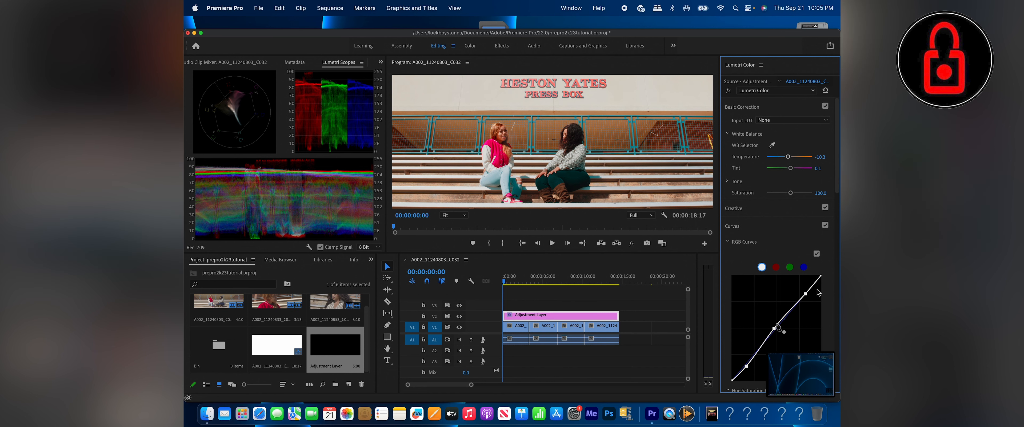
{"action": "left_click_drag", "start_coordinate": [805, 293], "coordinate": [778, 290]}
- Reduce the intensity of the Blockbuster HLG 06 look to 50.0
{"action": "left_click", "coordinate": [734, 208]}
{"action": "left_click", "coordinate": [787, 222]}
{"action": "left_click", "coordinate": [771, 254]}
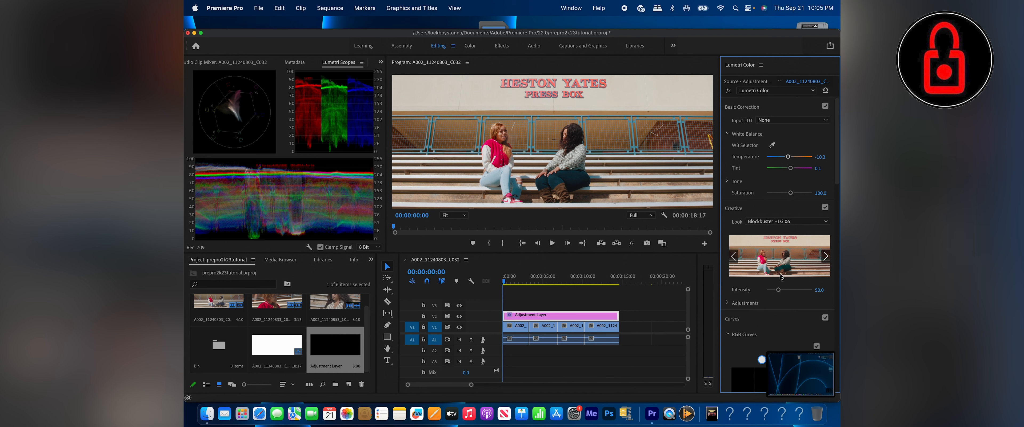
- Add red and yellow anchor points on the Hue vs Hue and Hue vs Luma curves, and slightly lower the orange range between them
{"action": "left_click", "coordinate": [736, 318]}
{"action": "left_click", "coordinate": [735, 319]}
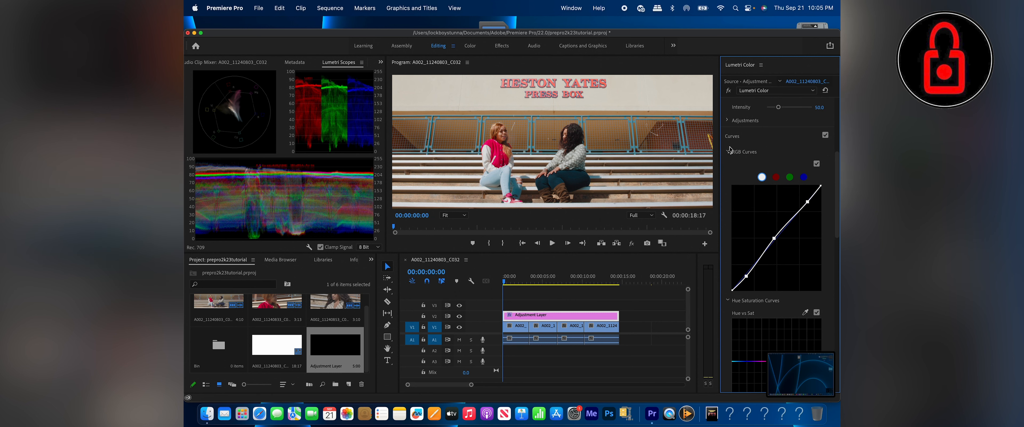
{"action": "scroll", "coordinate": [731, 150], "scroll_direction": "down", "scroll_amount": 10}
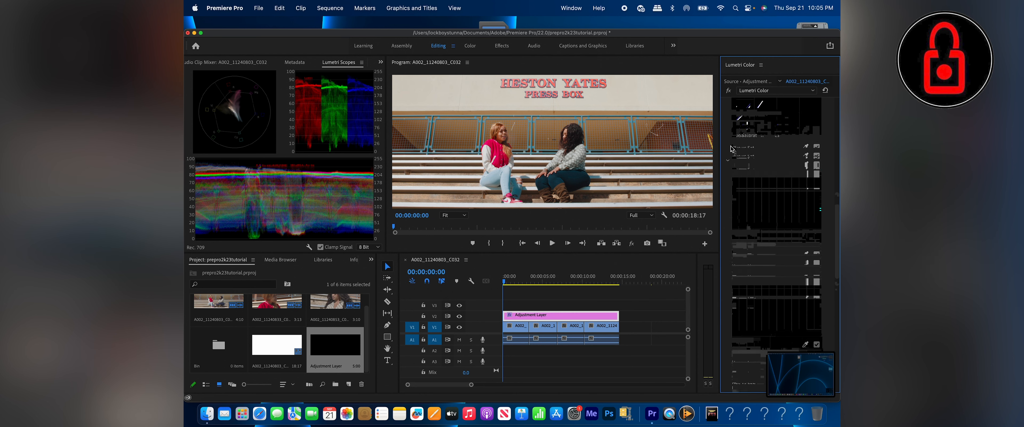
{"action": "scroll", "coordinate": [731, 150], "scroll_direction": "down", "scroll_amount": 2}
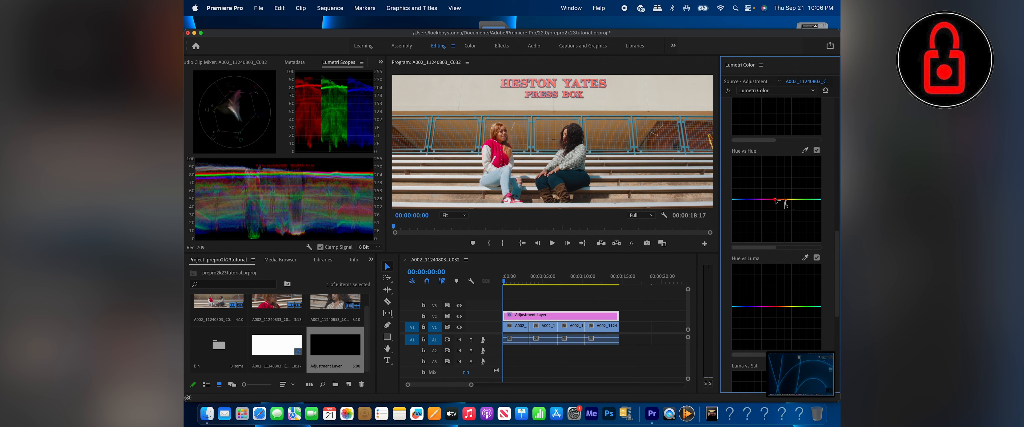
{"action": "left_click", "coordinate": [775, 199]}
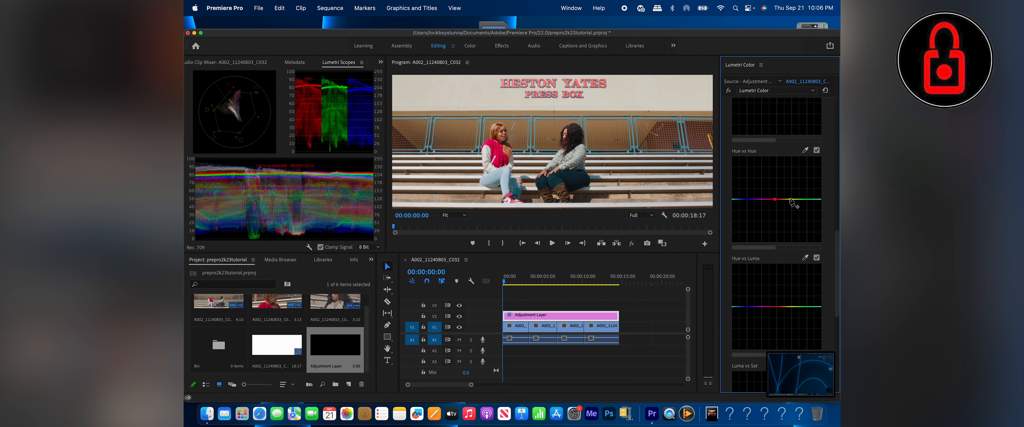
{"action": "left_click", "coordinate": [774, 307]}
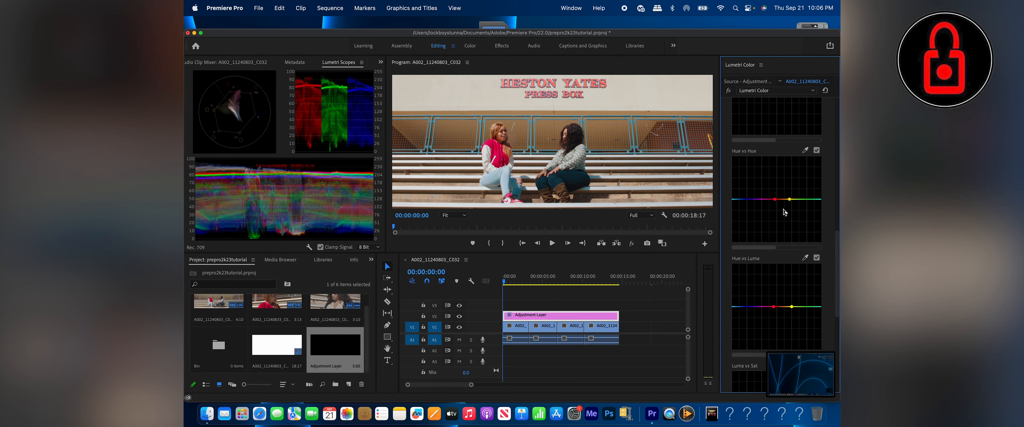
{"action": "mouse_move", "coordinate": [784, 199]}
{"action": "left_mouse_down"}
{"action": "mouse_move", "coordinate": [787, 213]}
{"action": "mouse_move", "coordinate": [786, 181]}
{"action": "mouse_move", "coordinate": [784, 200]}
{"action": "left_mouse_up"}
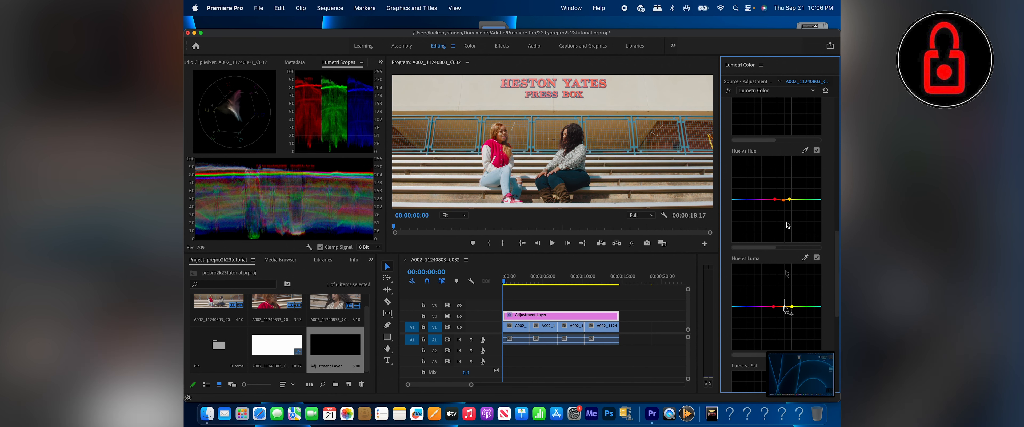
{"action": "mouse_move", "coordinate": [785, 308]}
{"action": "left_mouse_down"}
{"action": "mouse_move", "coordinate": [786, 323]}
{"action": "mouse_move", "coordinate": [785, 310]}
{"action": "left_mouse_up"}
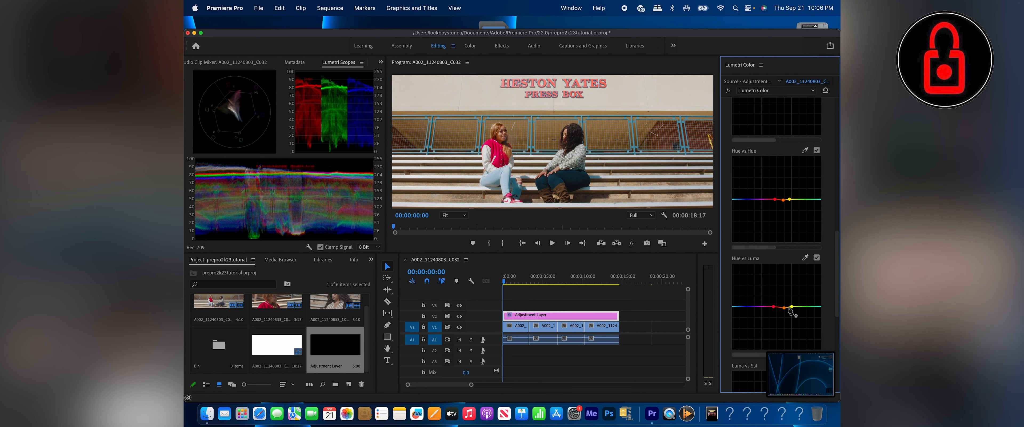
- Adjust the shadows luminance on the color wheels, ending slightly below neutral
{"action": "left_click_drag", "start_coordinate": [835, 271], "coordinate": [838, 167]}
{"action": "left_click", "coordinate": [728, 318]}
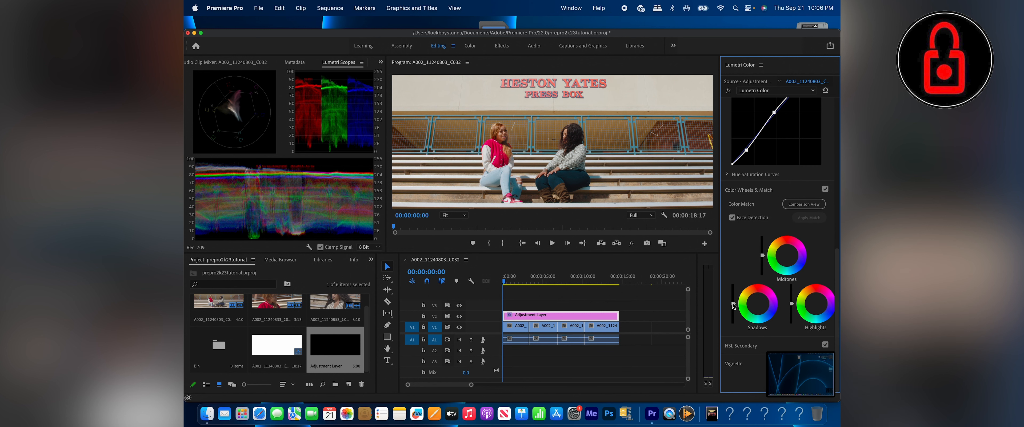
{"action": "left_click", "coordinate": [733, 293]}
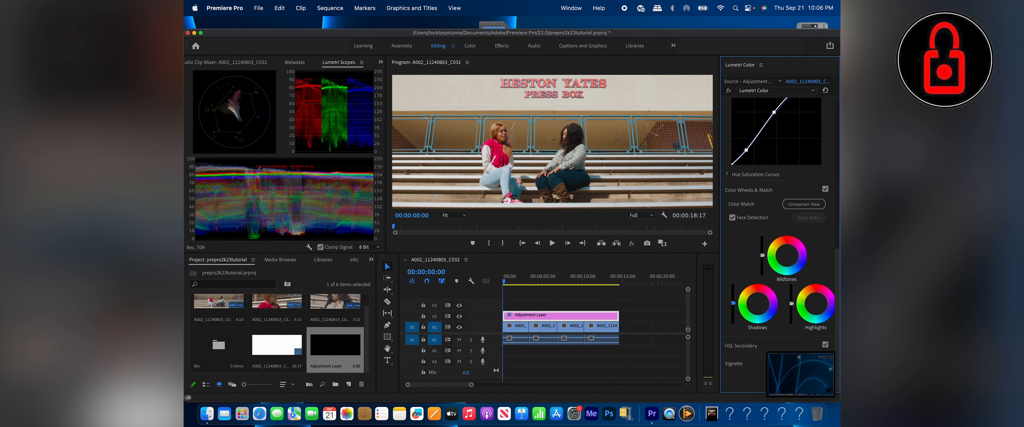
{"action": "left_click_drag", "start_coordinate": [733, 295], "coordinate": [733, 305]}
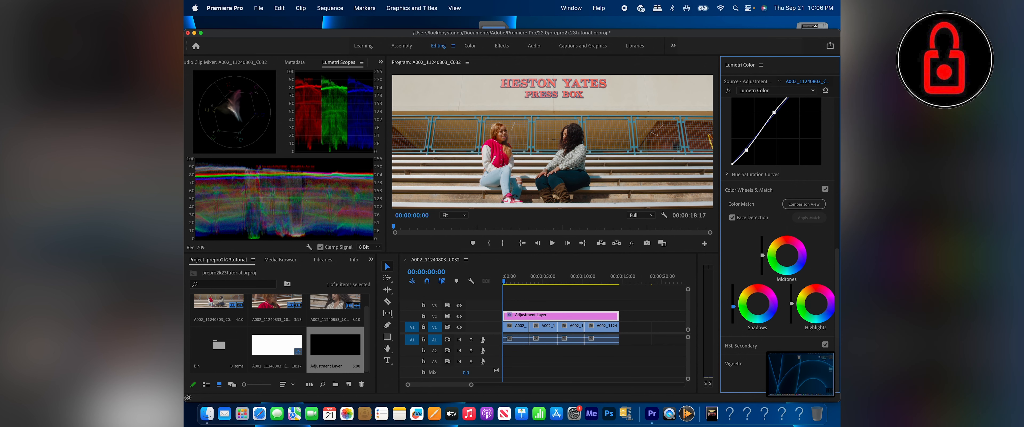
- Slightly lower the luminance of the midtones and highlights color wheels
{"action": "left_click", "coordinate": [762, 254]}
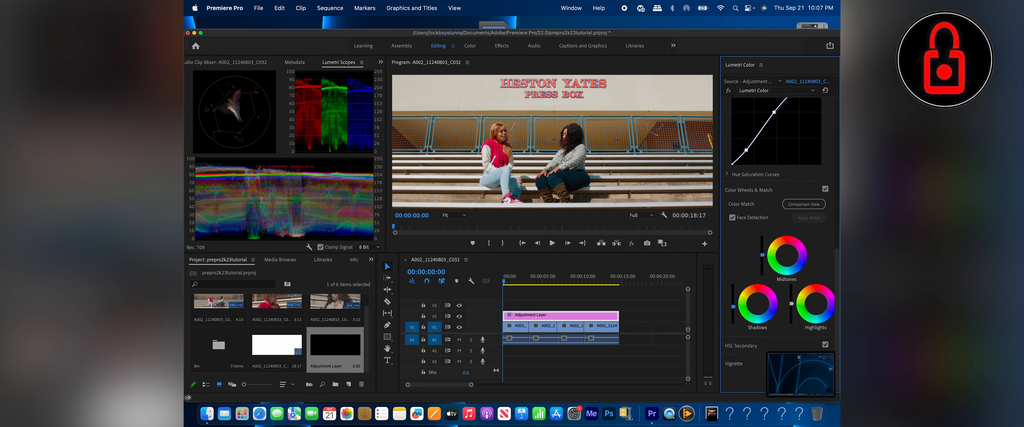
{"action": "left_click_drag", "start_coordinate": [762, 254], "coordinate": [762, 256]}
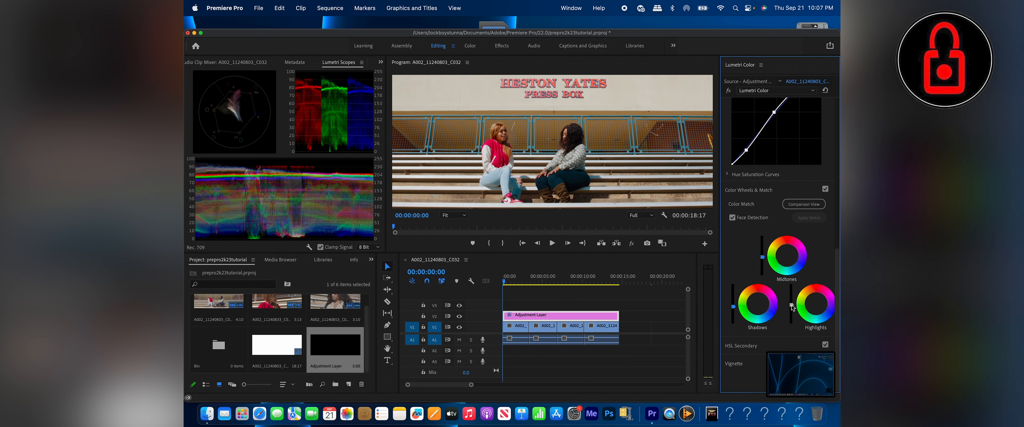
{"action": "left_click_drag", "start_coordinate": [792, 304], "coordinate": [791, 304]}
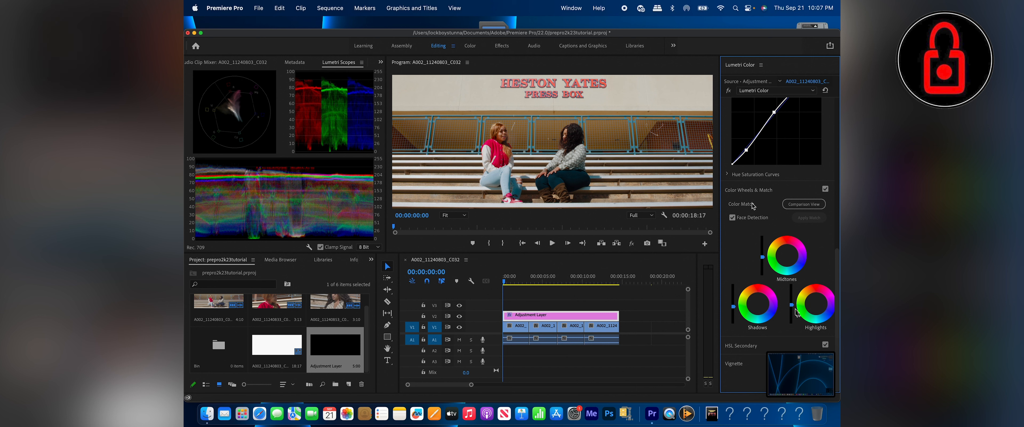
{"action": "left_click_drag", "start_coordinate": [792, 305], "coordinate": [792, 309]}
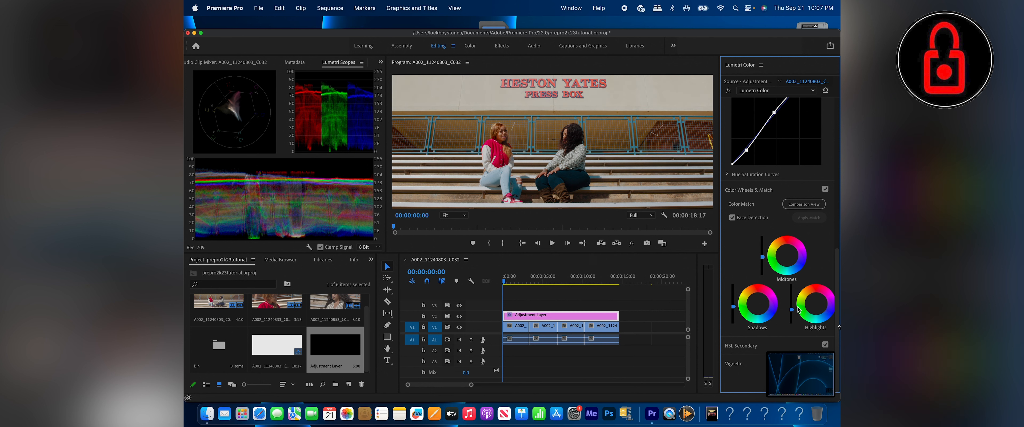
{"action": "scroll", "coordinate": [728, 198], "scroll_direction": "up", "scroll_amount": 5}
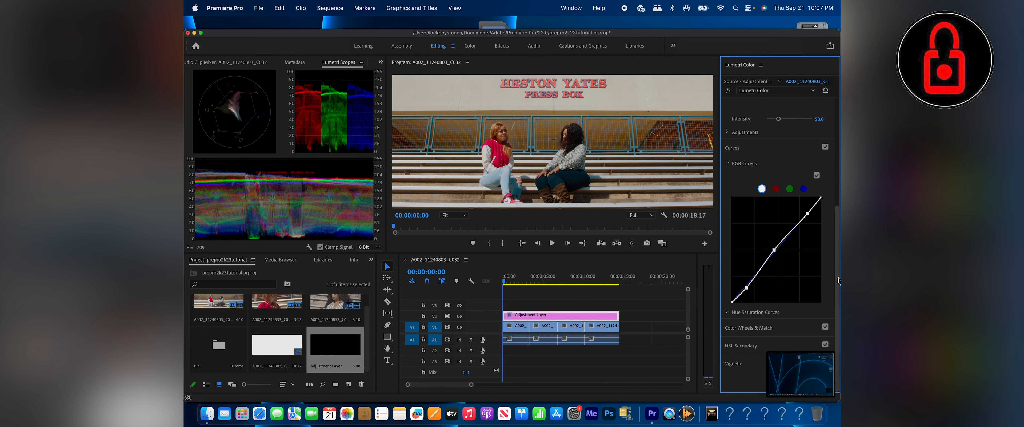
- Bypass and re-enable the adjustment layer's Lumetri Color effect repeatedly to compare the image before and after grading
{"action": "scroll", "coordinate": [829, 287], "scroll_direction": "up", "scroll_amount": 5}
{"action": "scroll", "coordinate": [741, 199], "scroll_direction": "up", "scroll_amount": 2}
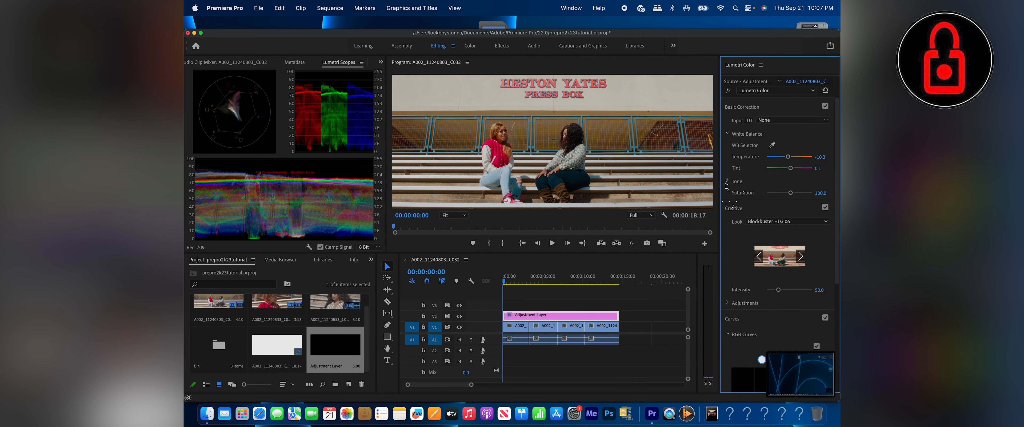
{"action": "left_click", "coordinate": [728, 134]}
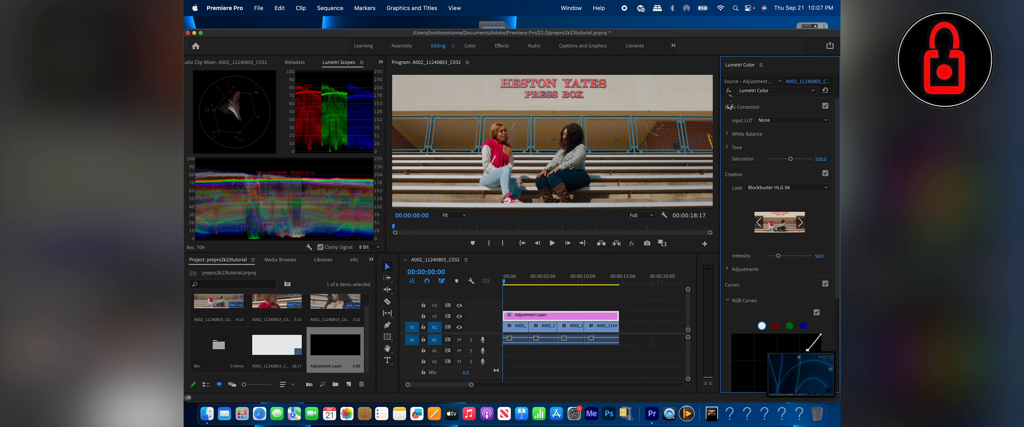
{"action": "left_click", "coordinate": [728, 91]}
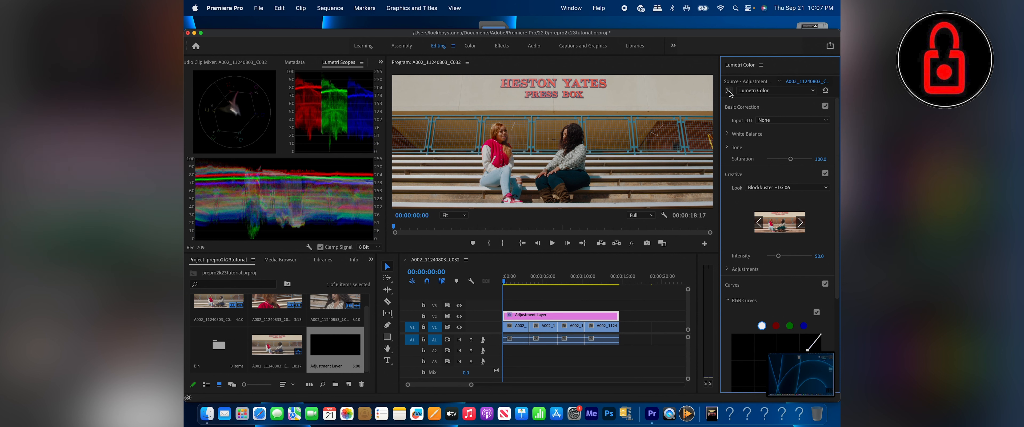
{"action": "left_click", "coordinate": [728, 91]}
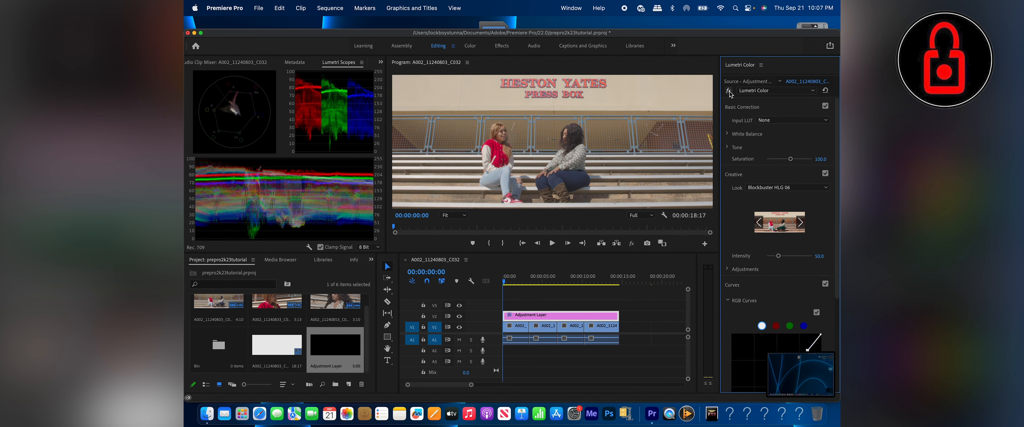
{"action": "left_click", "coordinate": [729, 91]}
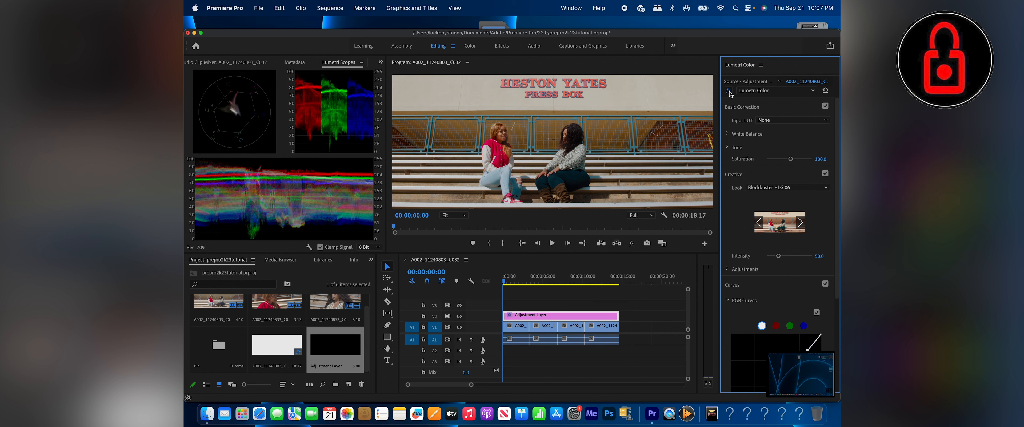
{"action": "left_click", "coordinate": [729, 91]}
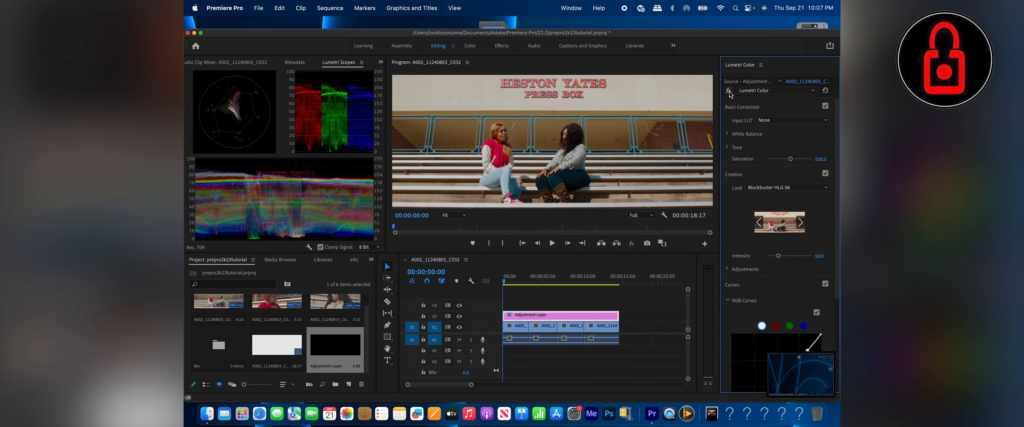
{"action": "left_click", "coordinate": [729, 91]}
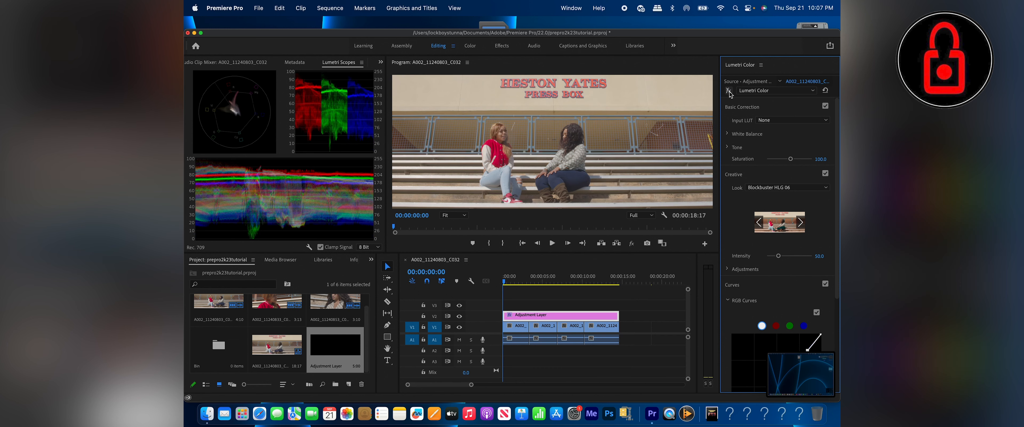
{"action": "left_click", "coordinate": [728, 91]}
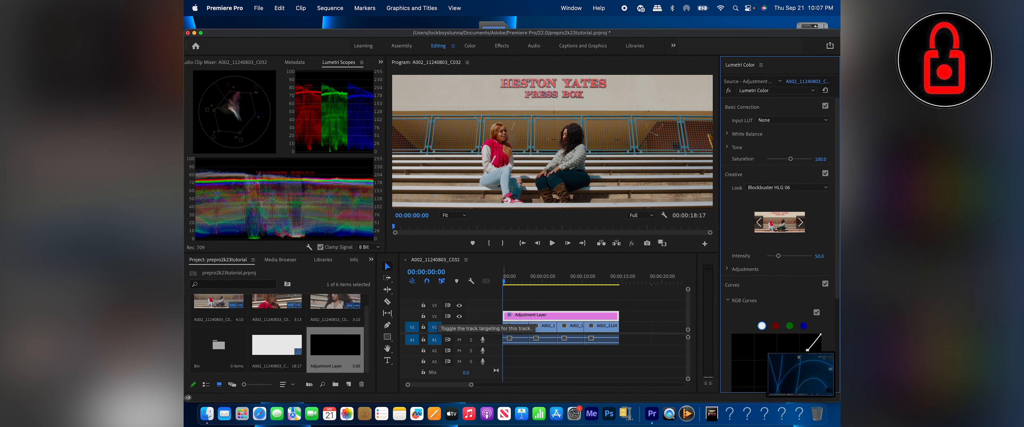
- Target track V2 and mark the In to Out range from the sequence start to the end of the last clip at 00:00:14:17
{"action": "left_click", "coordinate": [435, 316]}
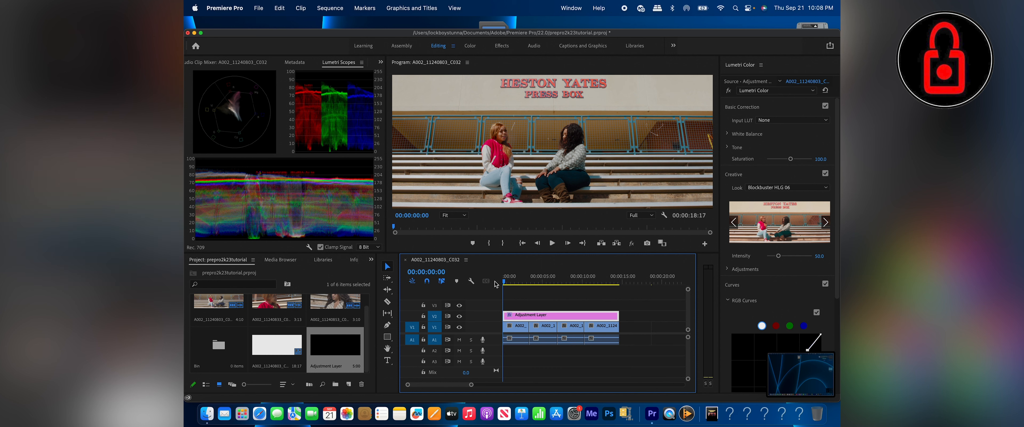
{"action": "left_click", "coordinate": [619, 274]}
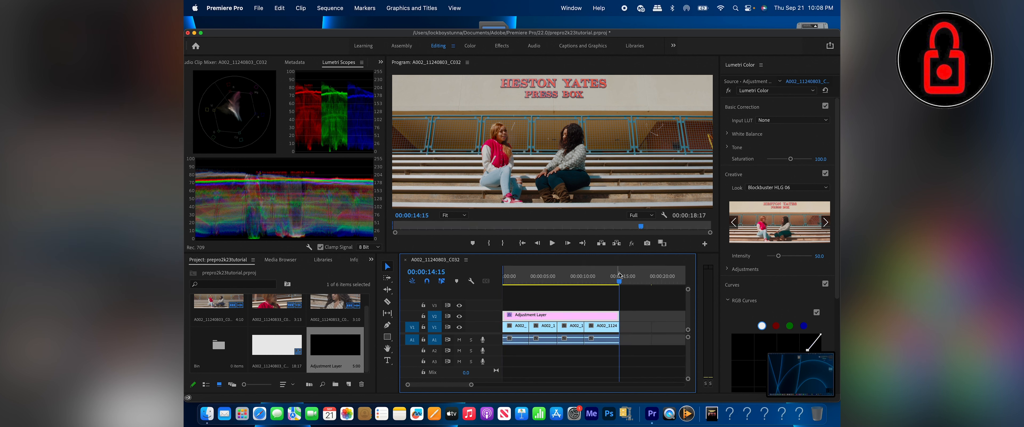
{"action": "left_click", "coordinate": [623, 274]}
{"action": "key", "text": "Left"}
{"action": "key", "text": "Left"}
{"action": "key", "text": "Left"}
{"action": "key", "text": "Left"}
{"action": "key", "text": "Left"}
{"action": "key", "text": "Left"}
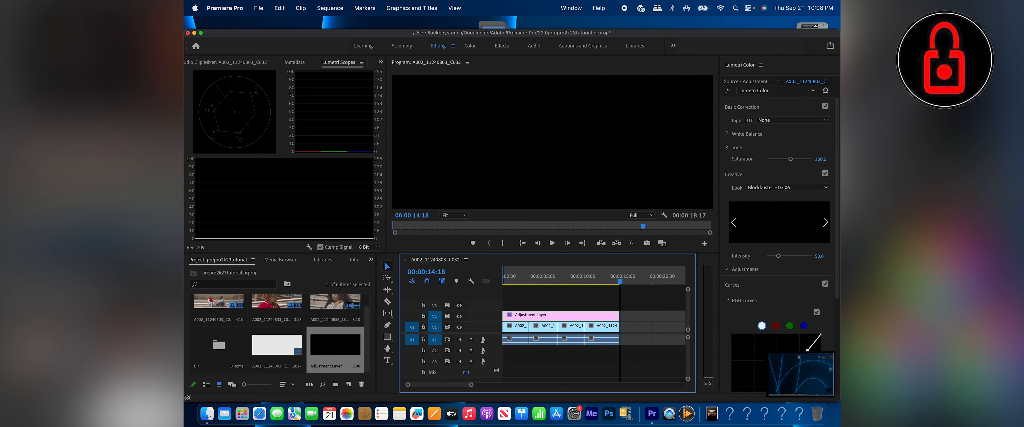
{"action": "key", "text": "Left"}
{"action": "key", "text": "Left"}
{"action": "key", "text": "Left"}
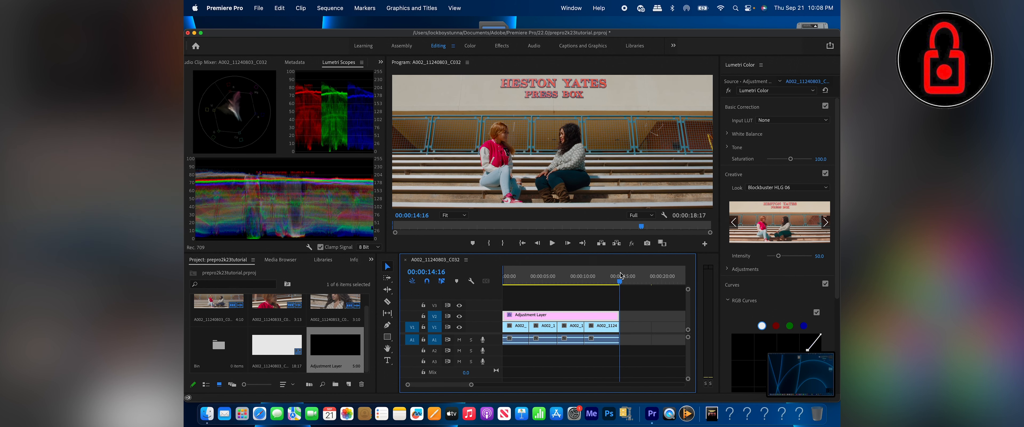
{"action": "key", "text": "Right"}
{"action": "key", "text": "Right"}
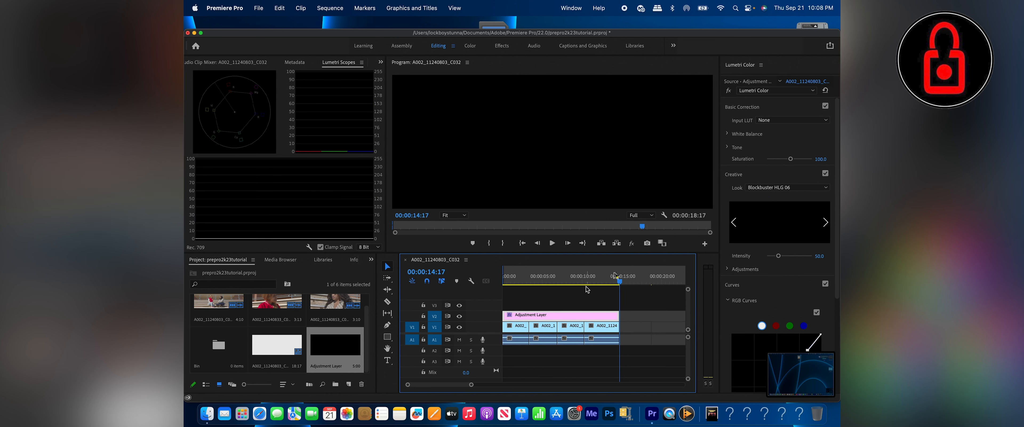
{"action": "key", "text": "Right"}
{"action": "left_click", "coordinate": [620, 276]}
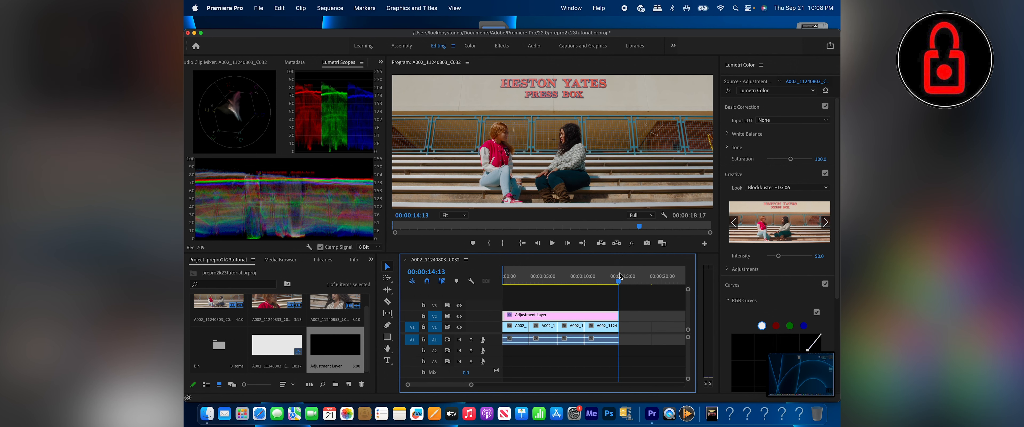
{"action": "left_click", "coordinate": [620, 283]}
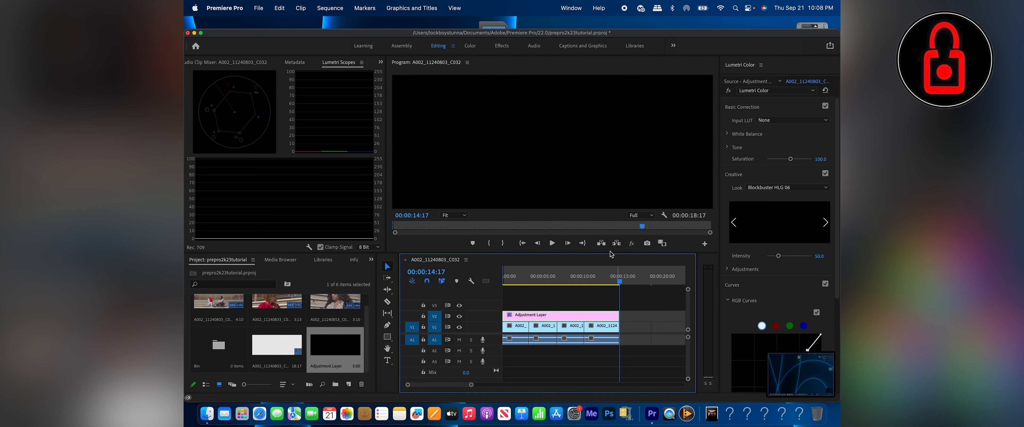
{"action": "left_click", "coordinate": [602, 274]}
{"action": "key", "text": "Home"}
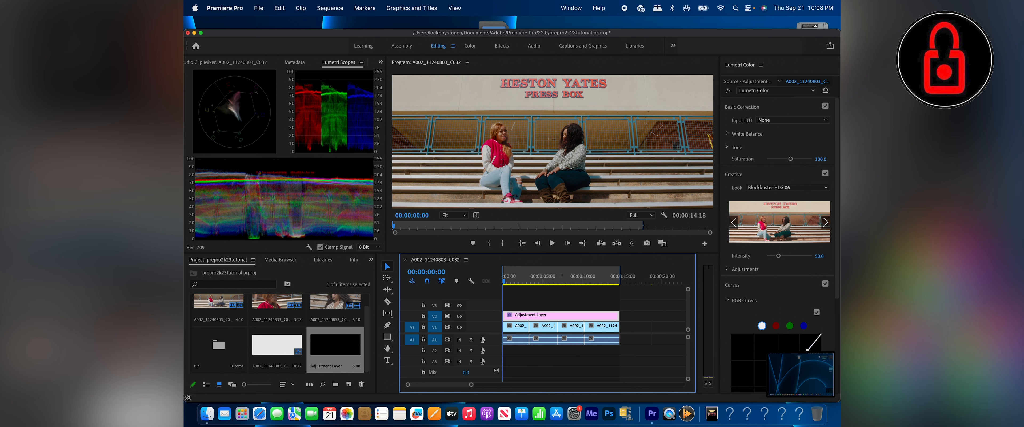
- Open the media export settings for the sequence and set the format to H.264 with the Match Source - High bitrate preset
{"action": "left_click", "coordinate": [258, 8]}
{"action": "mouse_move", "coordinate": [277, 261]}
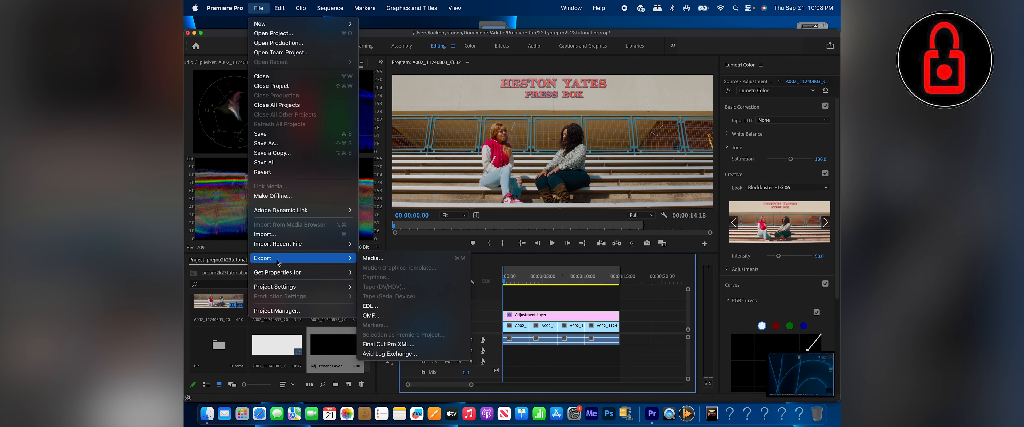
{"action": "left_click", "coordinate": [369, 260]}
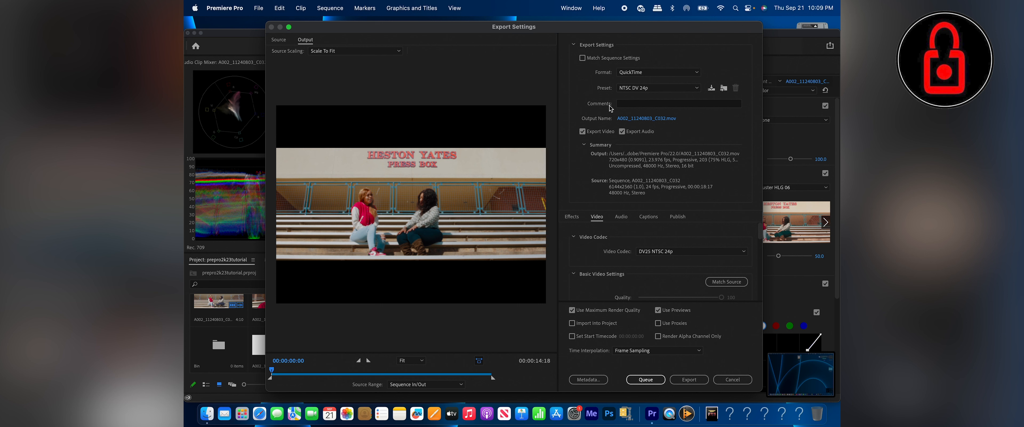
{"action": "left_click", "coordinate": [637, 72]}
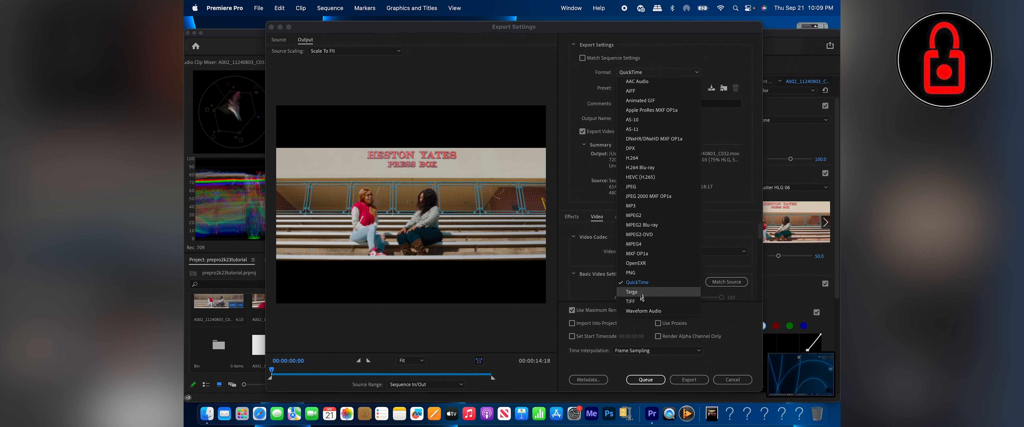
{"action": "left_click", "coordinate": [653, 87]}
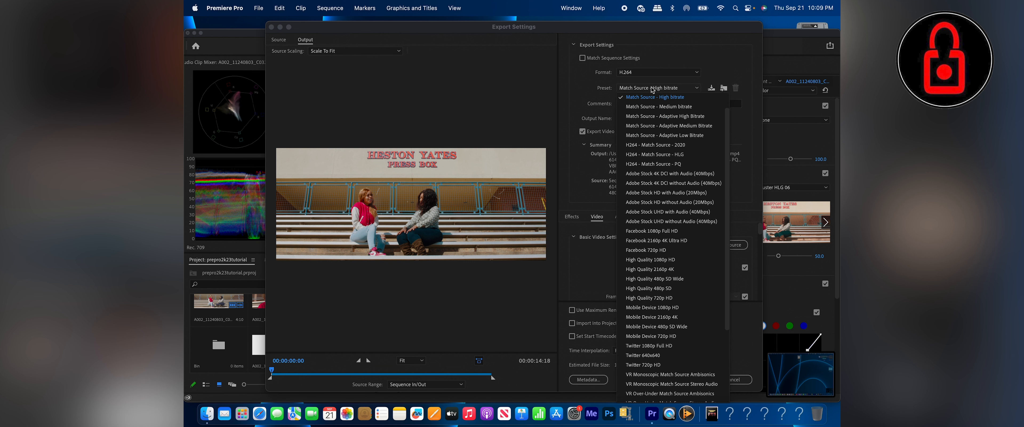
{"action": "left_click", "coordinate": [657, 89]}
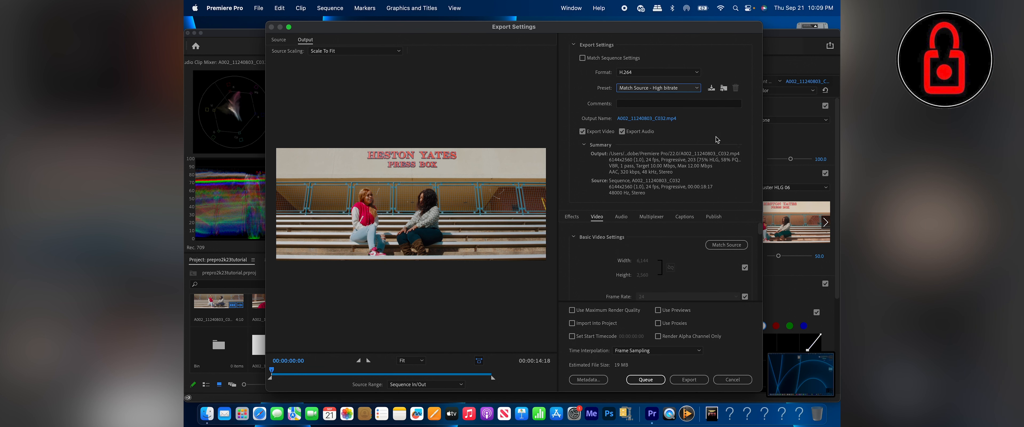
- Name the export output file TUTORIALPREPRO2K23 and save it in the 22.0 folder
{"action": "left_click", "coordinate": [658, 119]}
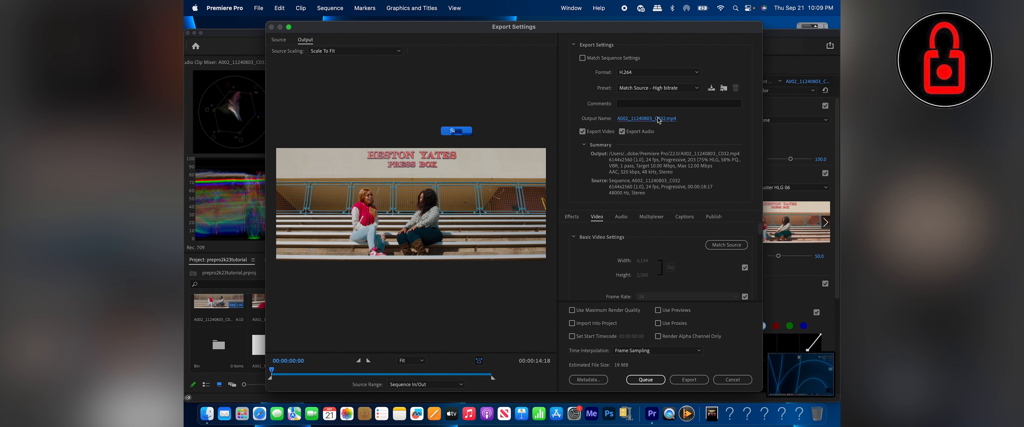
{"action": "type", "text": "T"}
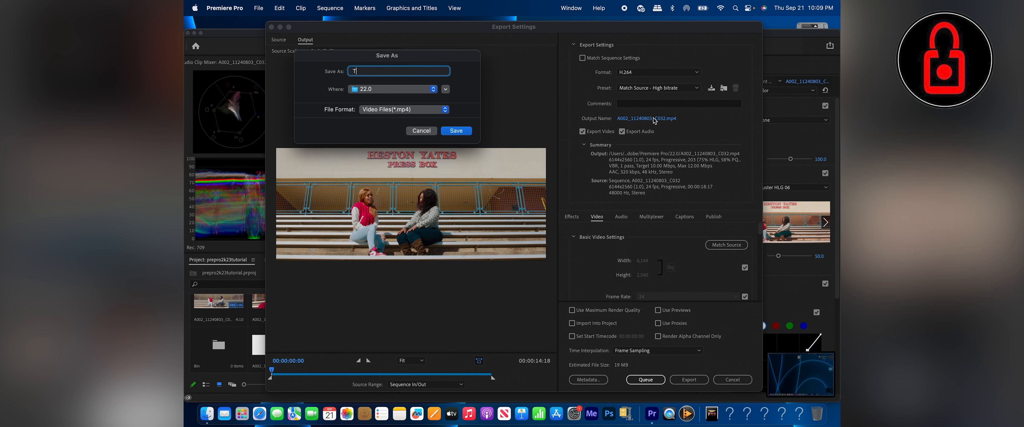
{"action": "type", "text": "UTORIALPREPRO"}
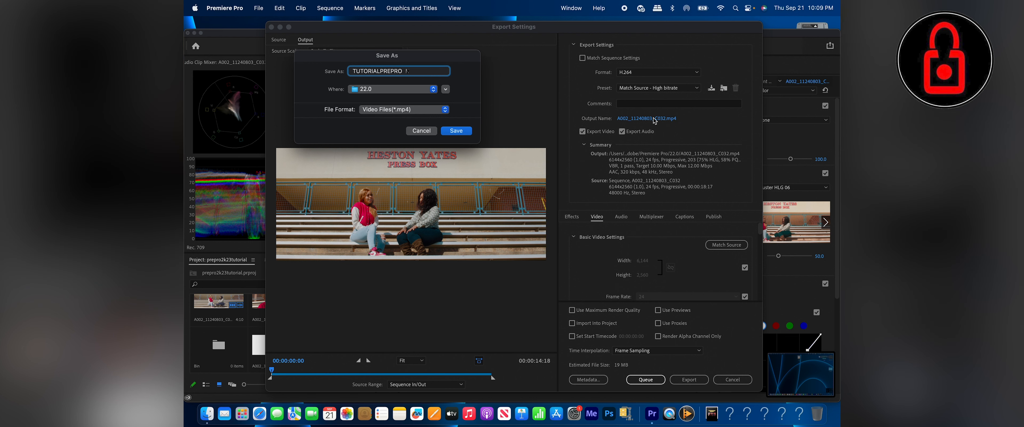
{"action": "type", "text": "2K23"}
{"action": "key", "text": "Return"}
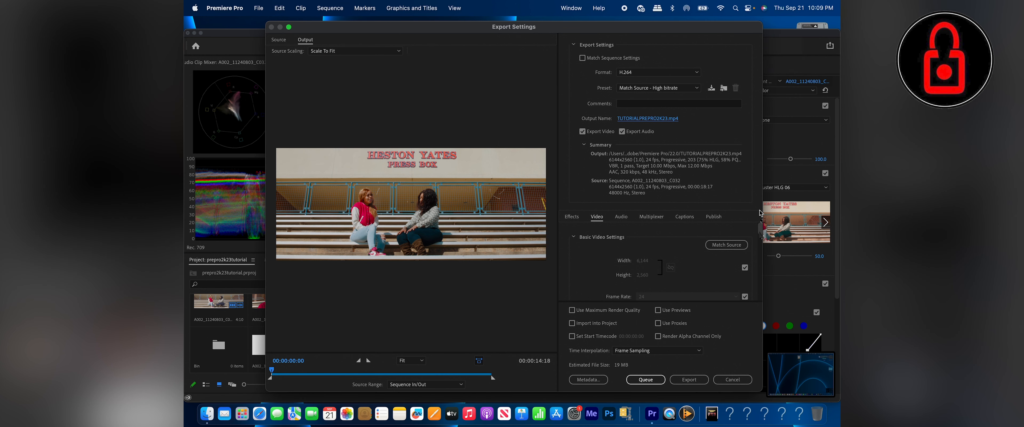
- Enable Render at Maximum Depth in the video export settings
{"action": "scroll", "coordinate": [735, 247], "scroll_direction": "down", "scroll_amount": 2}
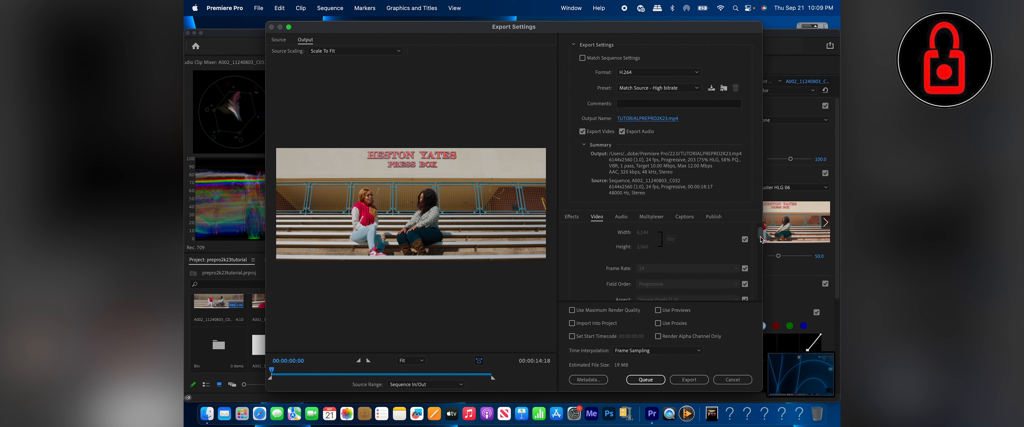
{"action": "scroll", "coordinate": [761, 240], "scroll_direction": "down", "scroll_amount": 5}
{"action": "scroll", "coordinate": [764, 245], "scroll_direction": "down", "scroll_amount": 2}
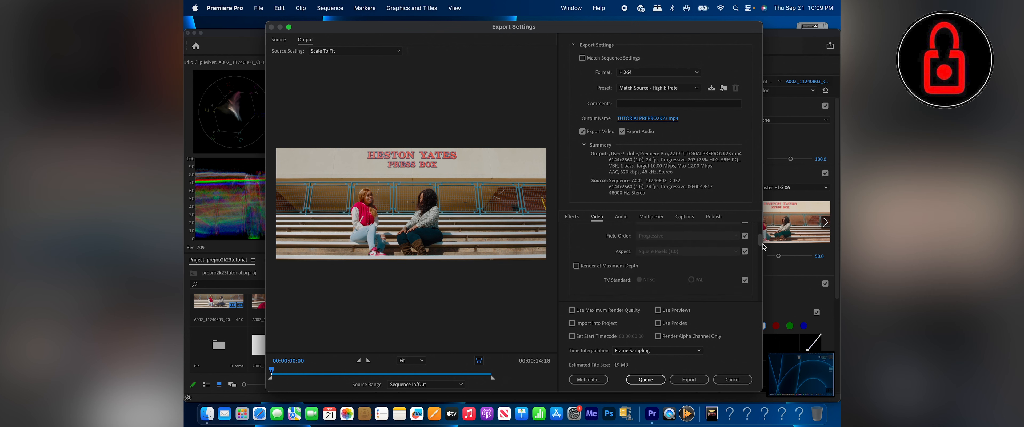
{"action": "scroll", "coordinate": [764, 245], "scroll_direction": "down", "scroll_amount": 2}
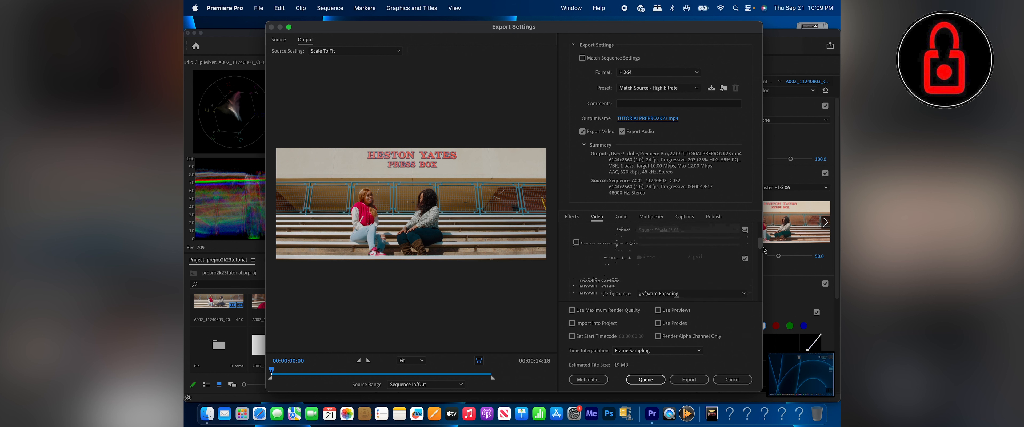
{"action": "left_click", "coordinate": [586, 242]}
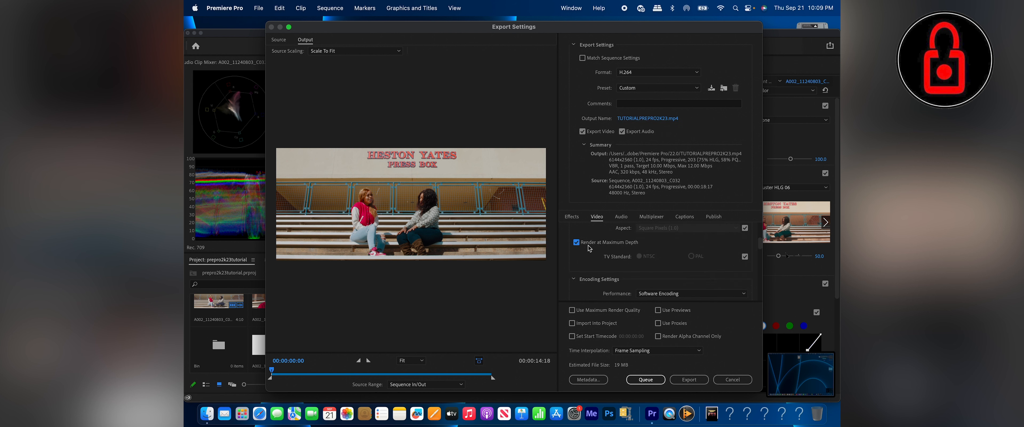
- Try to set the encoding performance to Hardware Encoding
{"action": "scroll", "coordinate": [761, 253], "scroll_direction": "down", "scroll_amount": 3}
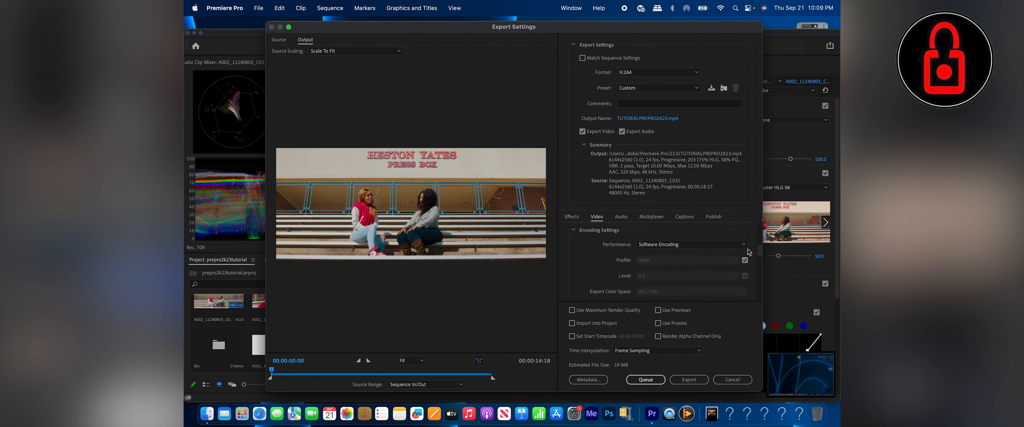
{"action": "left_click", "coordinate": [743, 246]}
{"action": "left_click", "coordinate": [715, 258]}
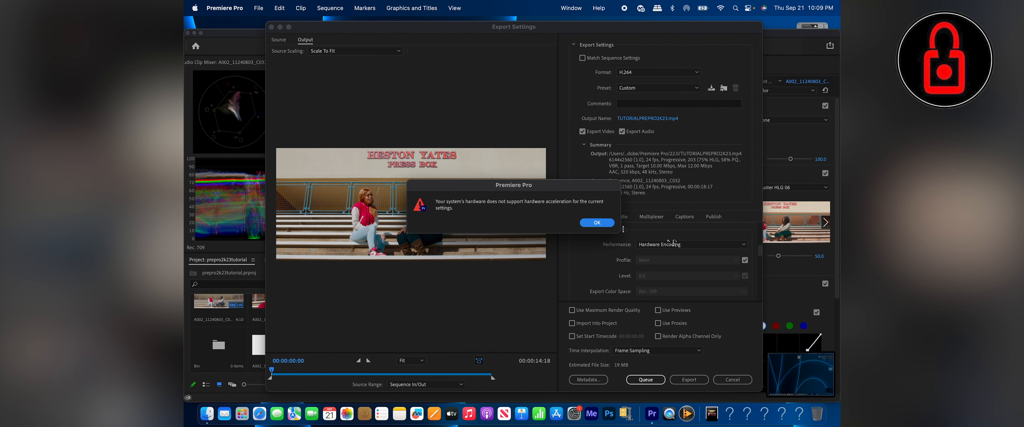
{"action": "left_click", "coordinate": [601, 223]}
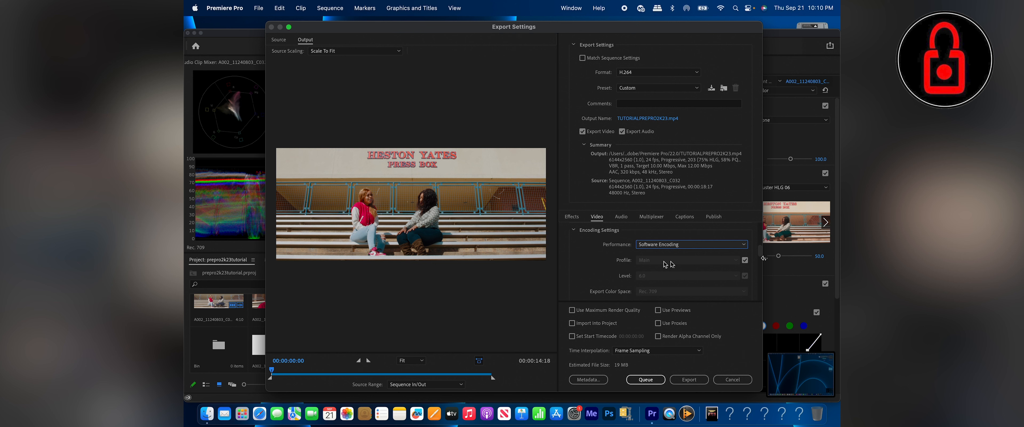
- Unlock the encoding profile from the source and set it to High
{"action": "left_click", "coordinate": [745, 260]}
{"action": "left_click", "coordinate": [735, 260]}
{"action": "left_click", "coordinate": [650, 288]}
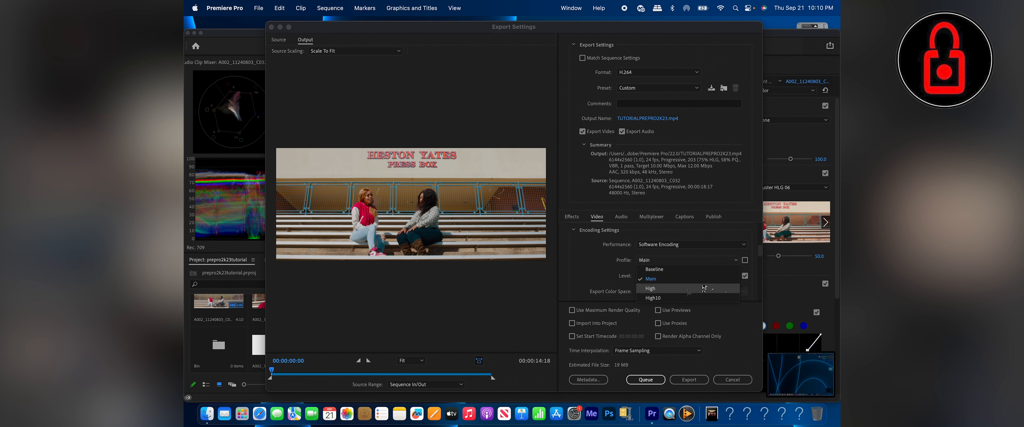
- Set the export's bitrate encoding to VBR, 1 pass
{"action": "scroll", "coordinate": [598, 264], "scroll_direction": "down", "scroll_amount": 4}
{"action": "scroll", "coordinate": [598, 266], "scroll_direction": "down", "scroll_amount": 5}
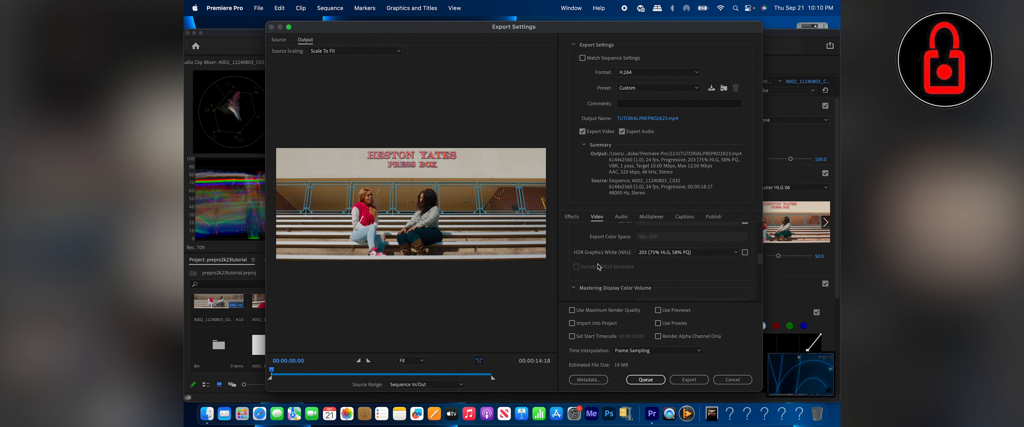
{"action": "scroll", "coordinate": [598, 266], "scroll_direction": "down", "scroll_amount": 5}
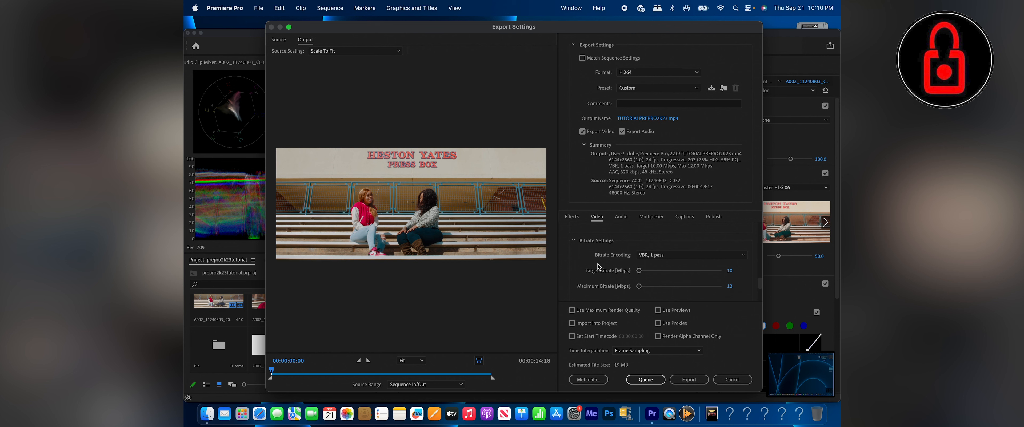
{"action": "scroll", "coordinate": [598, 266], "scroll_direction": "down", "scroll_amount": 1}
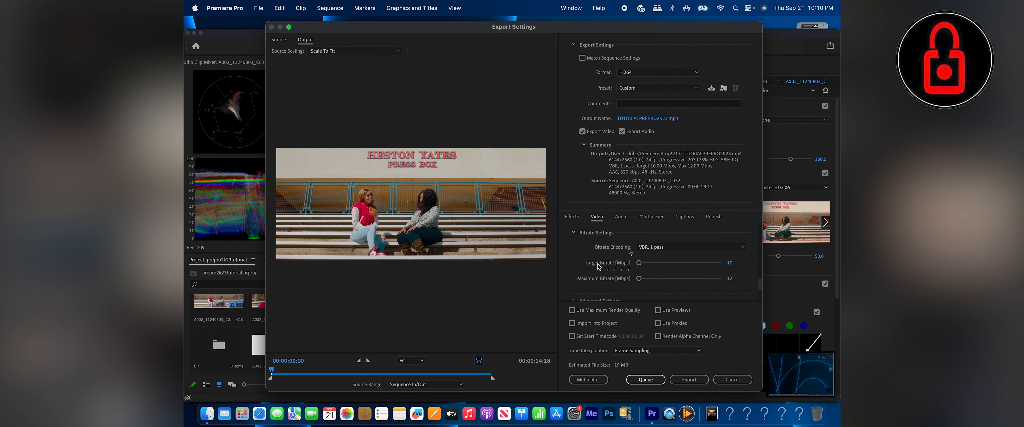
{"action": "left_click", "coordinate": [687, 247]}
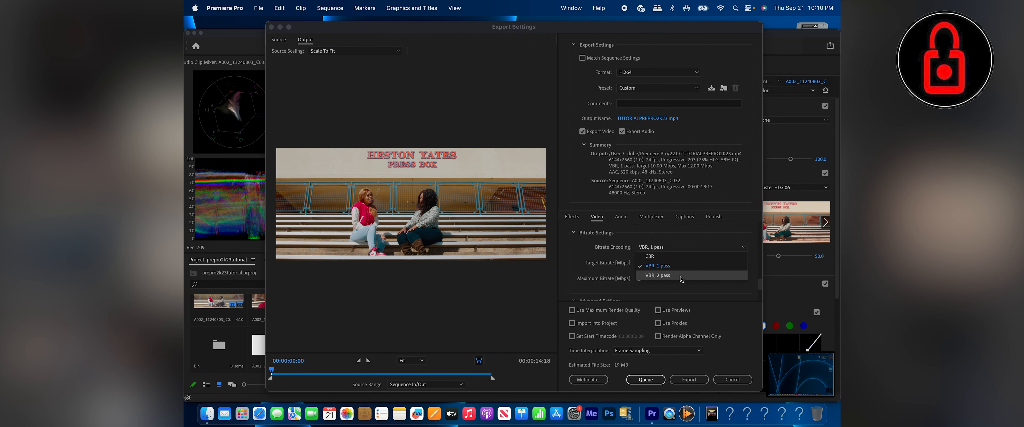
{"action": "left_click", "coordinate": [675, 264]}
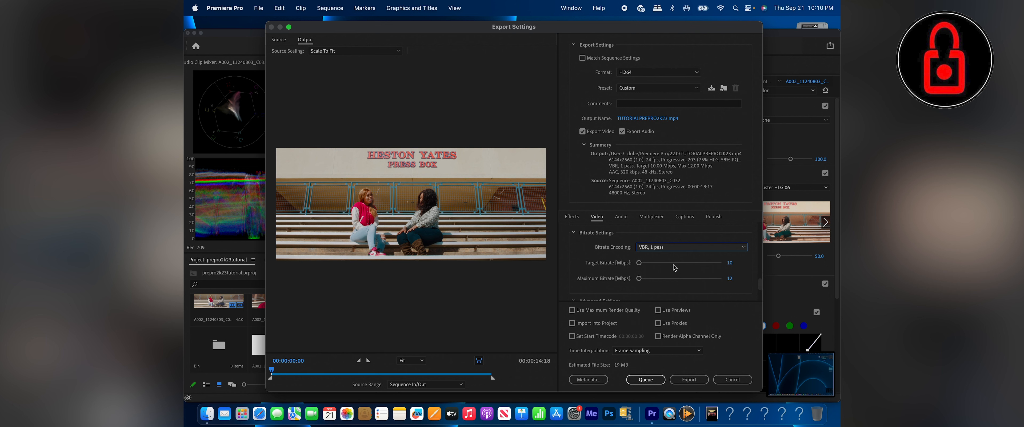
- Set both the target bitrate and the maximum bitrate to 10 Mbps
{"action": "left_click", "coordinate": [731, 262]}
{"action": "type", "text": "10"}
{"action": "key", "text": "Tab"}
{"action": "type", "text": "10"}
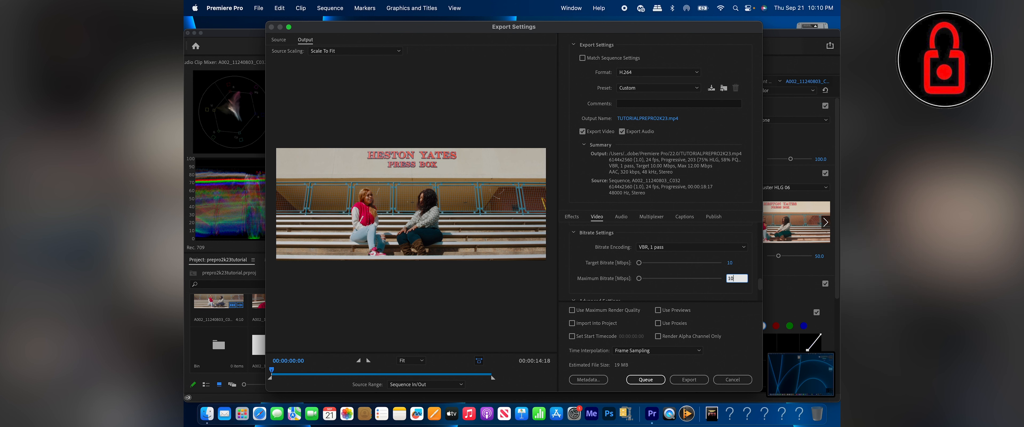
{"action": "left_click", "coordinate": [737, 290]}
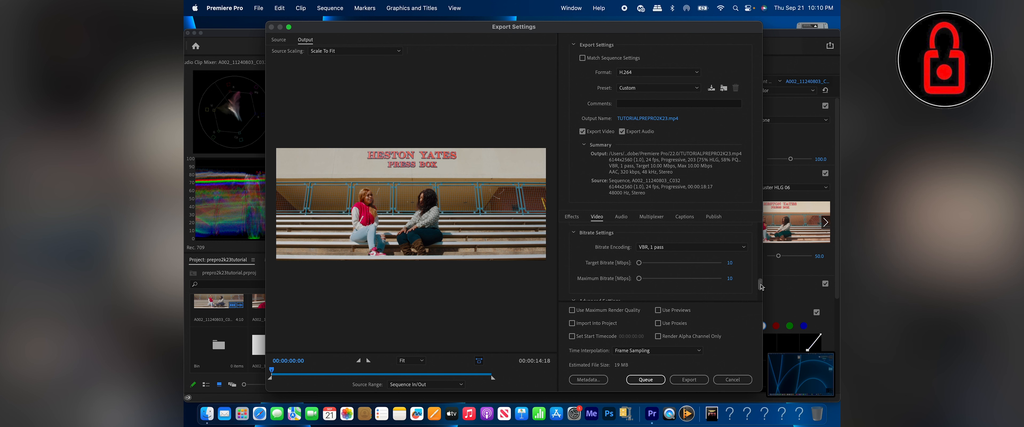
- Enable Use Maximum Render Quality and Use Previews, and export the video
{"action": "scroll", "coordinate": [737, 294], "scroll_direction": "down", "scroll_amount": 3}
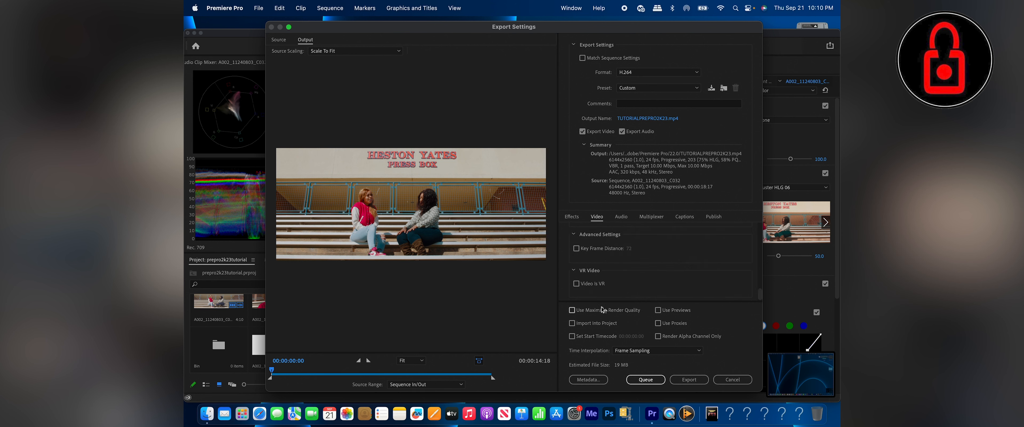
{"action": "left_click", "coordinate": [572, 310]}
{"action": "left_click", "coordinate": [658, 310]}
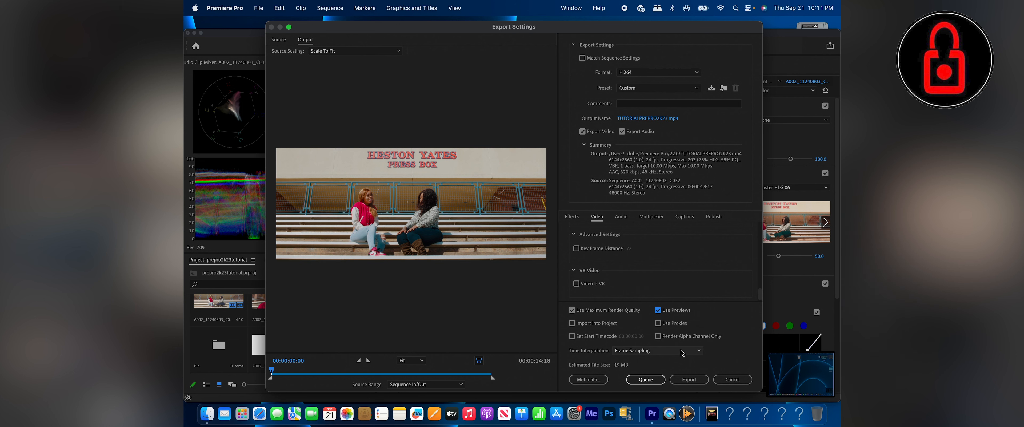
{"action": "left_click", "coordinate": [695, 379]}
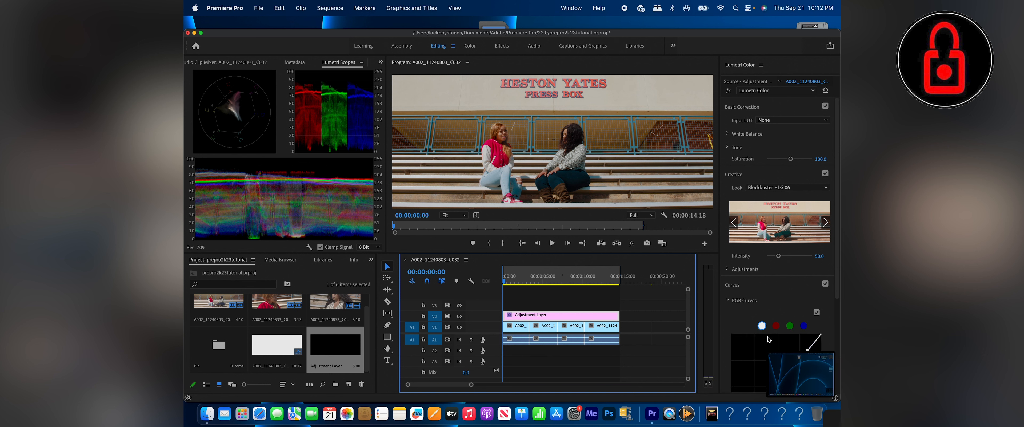
- Switch to Finder and browse to the PREMIERE PRO folder inside the Desktop's mass folder
{"action": "left_click", "coordinate": [207, 413]}
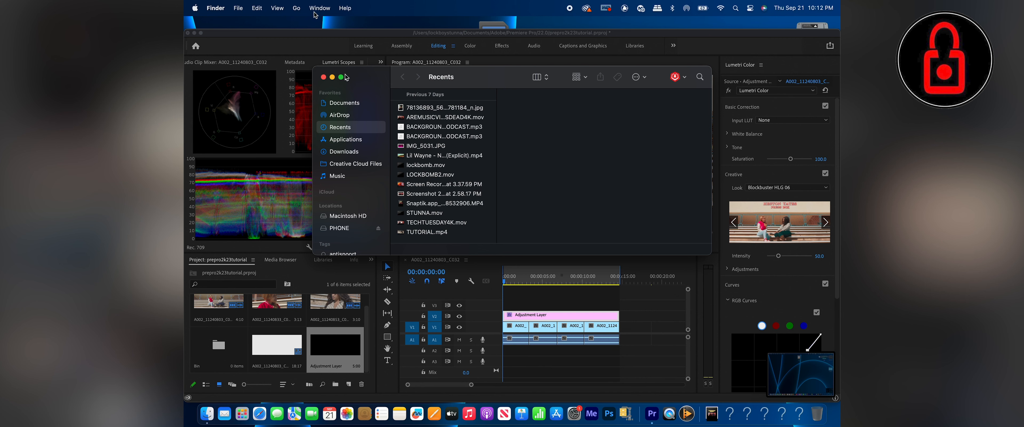
{"action": "left_click", "coordinate": [236, 7]}
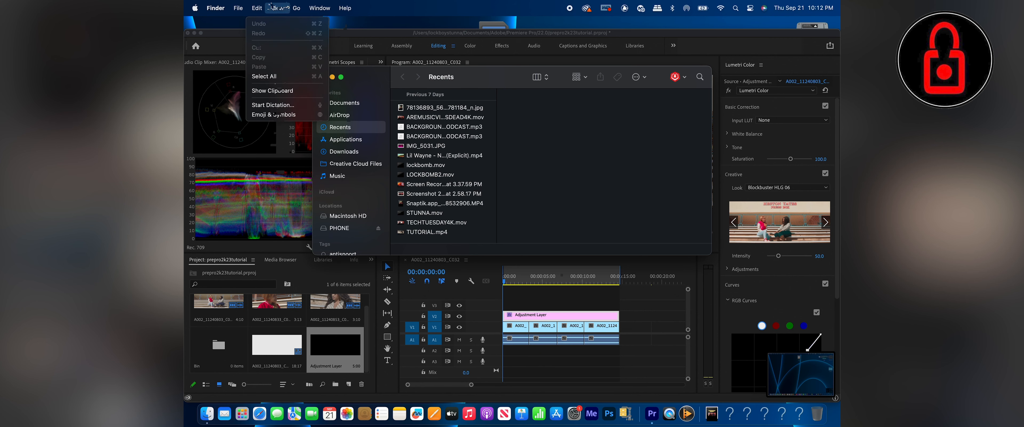
{"action": "mouse_move", "coordinate": [298, 4]}
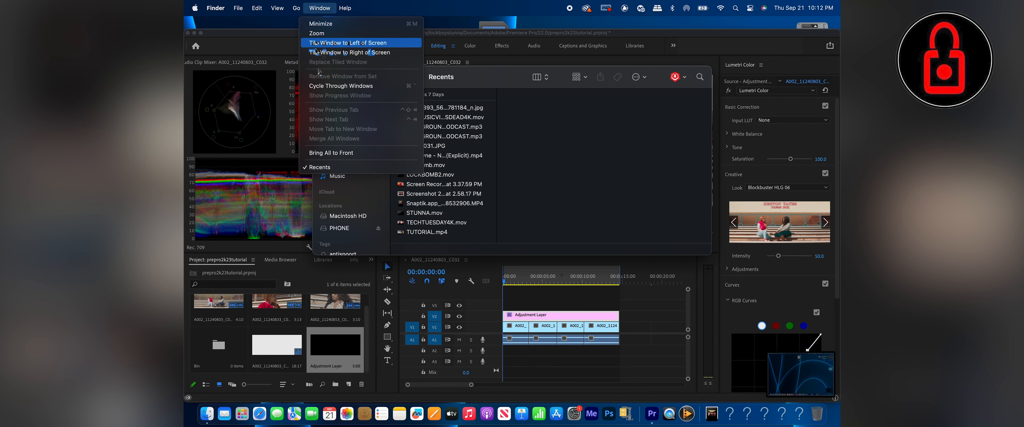
{"action": "left_click", "coordinate": [308, 76]}
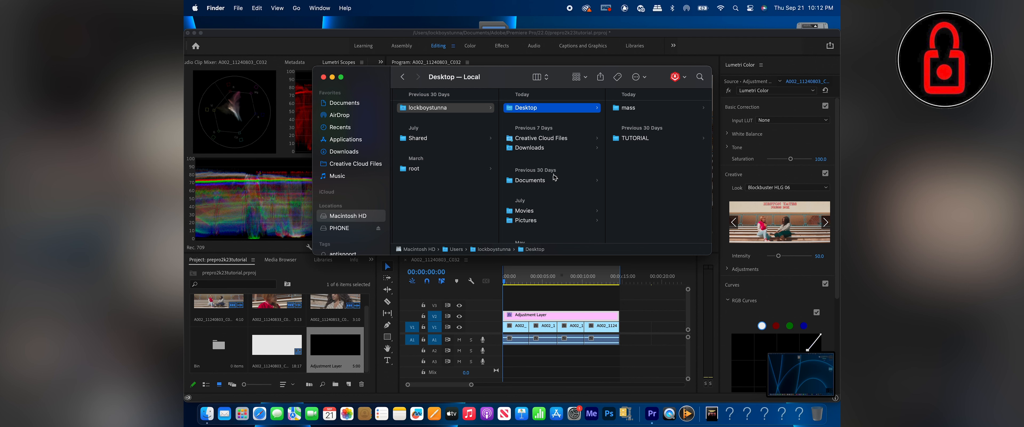
{"action": "scroll", "coordinate": [556, 174], "scroll_direction": "down", "scroll_amount": 5}
{"action": "scroll", "coordinate": [552, 178], "scroll_direction": "up", "scroll_amount": 5}
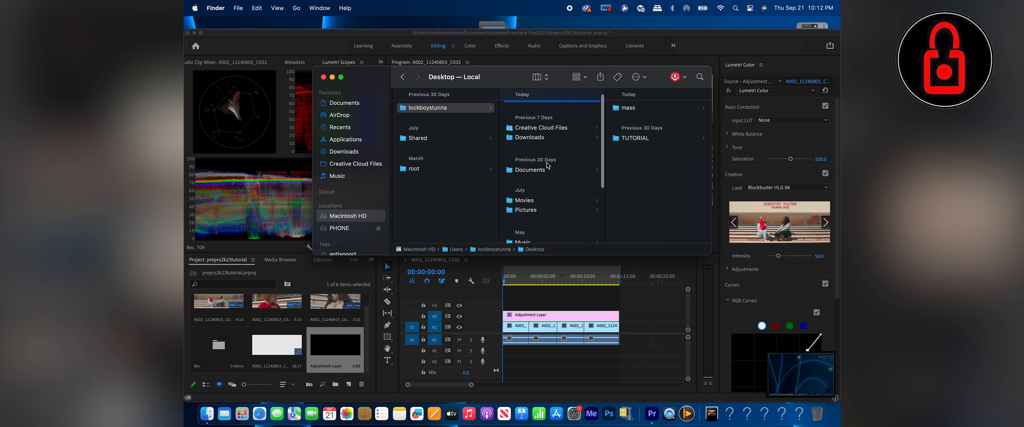
{"action": "left_click", "coordinate": [629, 108]}
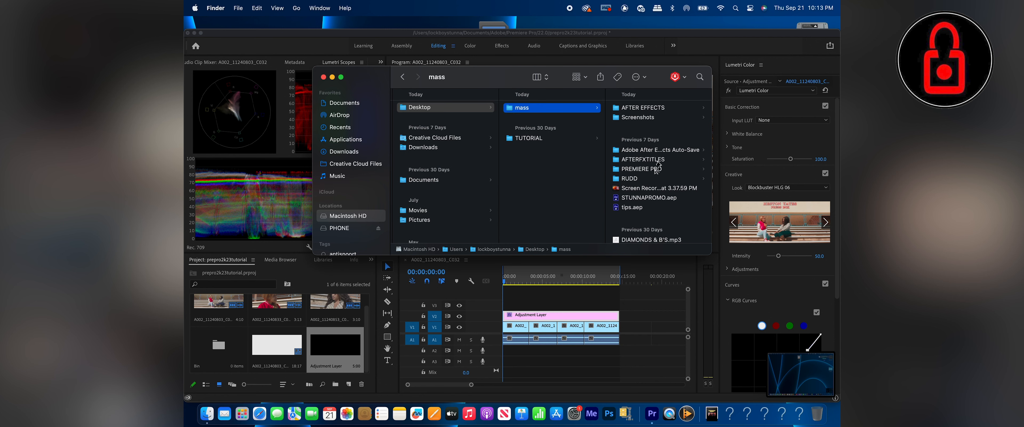
{"action": "left_click", "coordinate": [656, 169]}
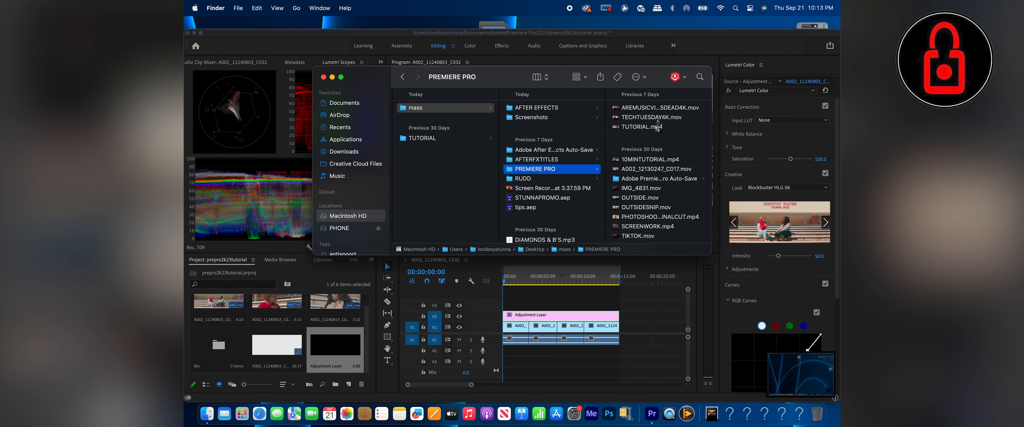
- Look for the exported video in the PREMIERE PRO folder, grouping the files by Date Added and by Date Modified
{"action": "scroll", "coordinate": [665, 131], "scroll_direction": "down", "scroll_amount": 2}
{"action": "scroll", "coordinate": [666, 135], "scroll_direction": "up", "scroll_amount": 2}
{"action": "left_click", "coordinate": [579, 76]}
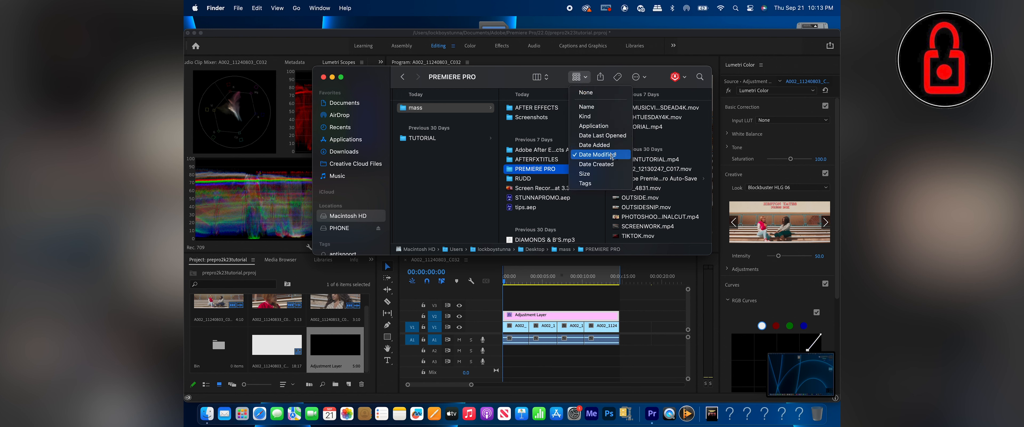
{"action": "left_click", "coordinate": [609, 146]}
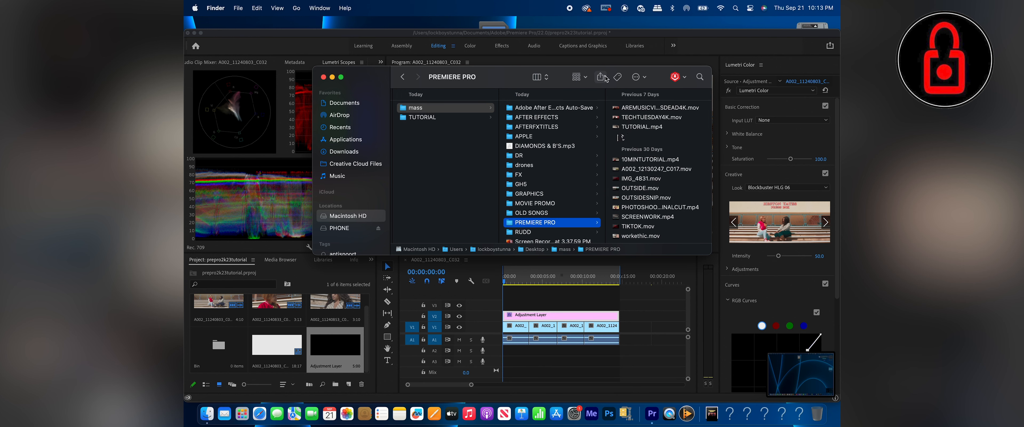
{"action": "left_click", "coordinate": [579, 76]}
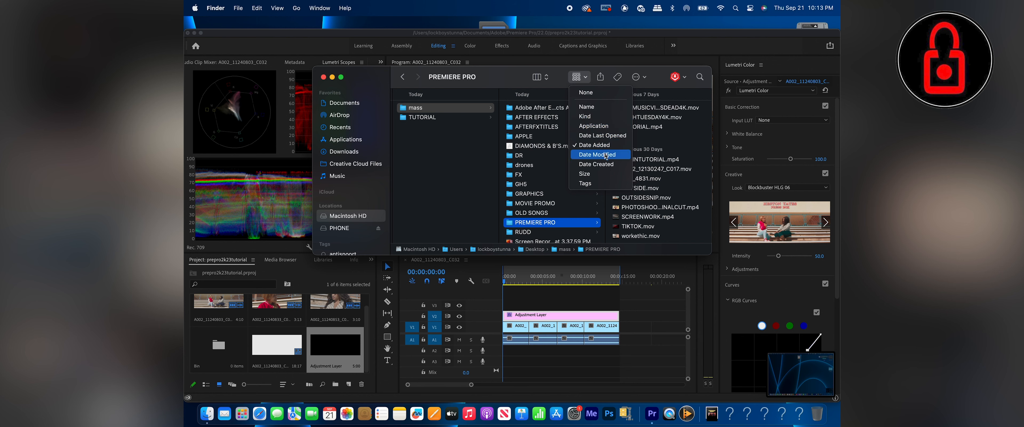
{"action": "left_click", "coordinate": [601, 154]}
- Search this Mac for files matching "PRE" and minimize the Finder window
{"action": "key", "text": "super+f"}
{"action": "type", "text": "PRE"}
{"action": "scroll", "coordinate": [427, 169], "scroll_direction": "down", "scroll_amount": 1}
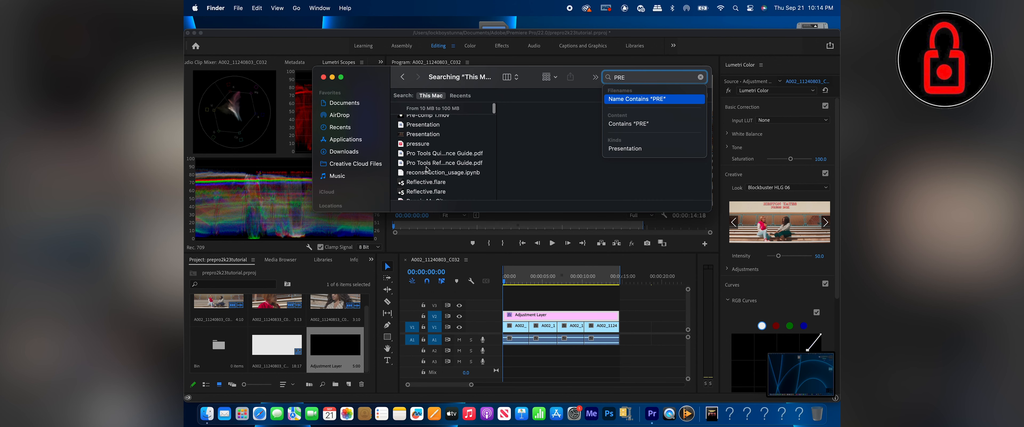
{"action": "left_click", "coordinate": [332, 78]}
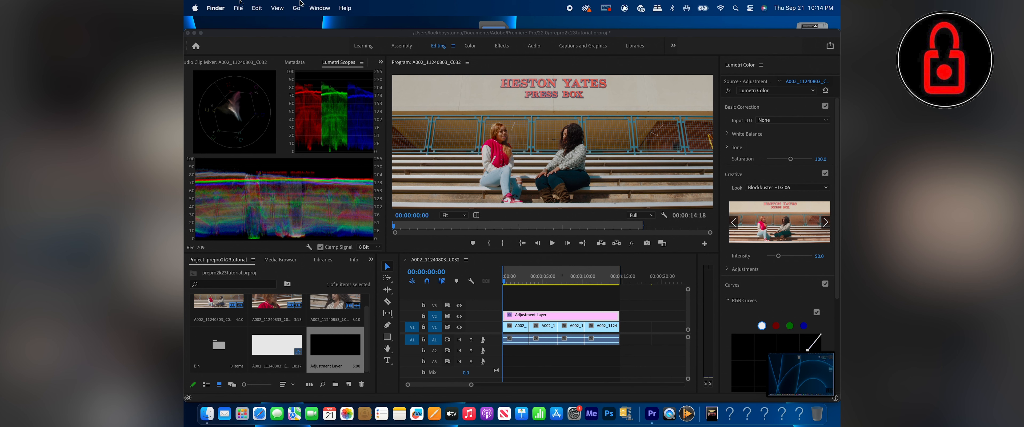
- Return to Premiere Pro and open the media export settings for the sequence
{"action": "left_click", "coordinate": [258, 47]}
{"action": "left_click", "coordinate": [258, 8]}
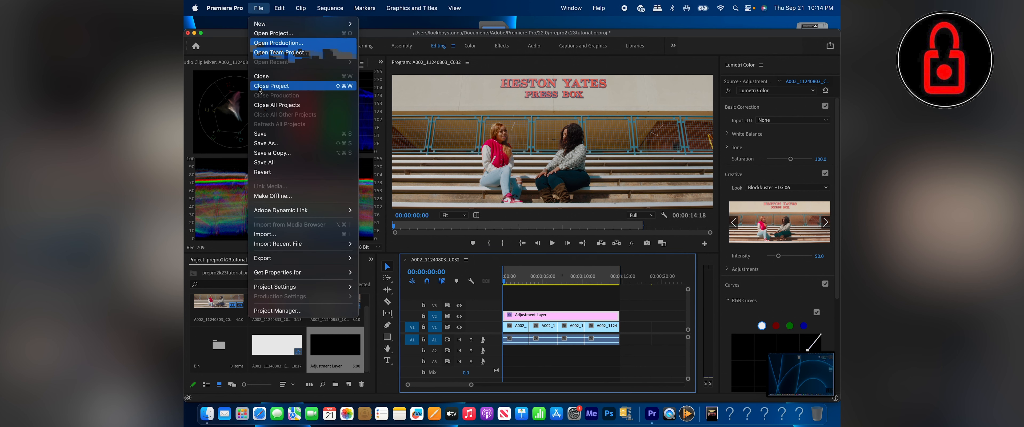
{"action": "mouse_move", "coordinate": [304, 257]}
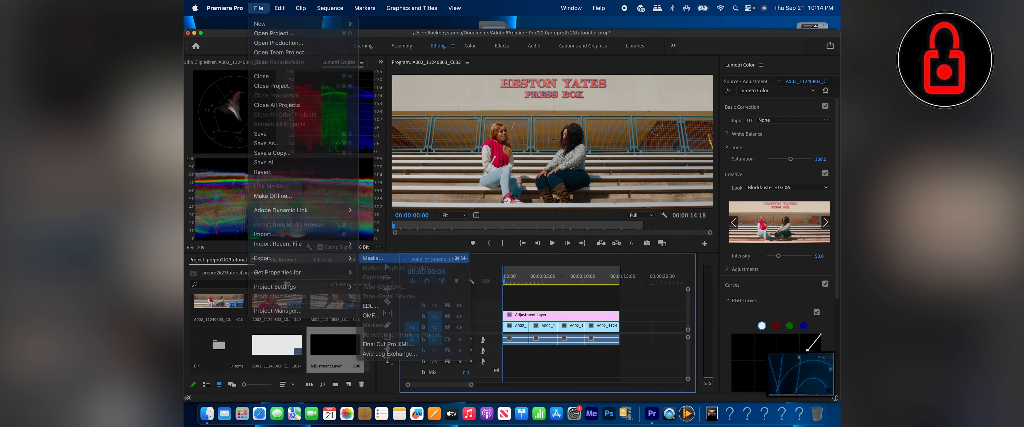
{"action": "left_click", "coordinate": [380, 259]}
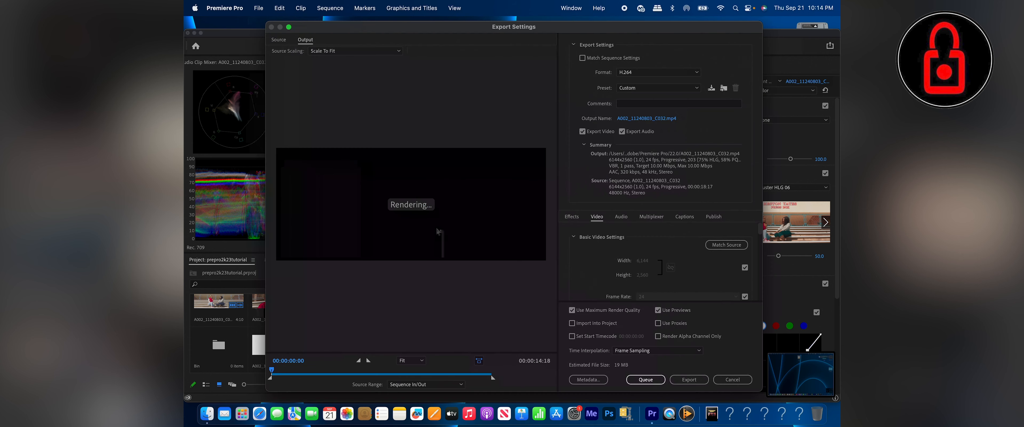
- Name the output file PRETEST in the Desktop's mass folder and export the video
{"action": "left_click", "coordinate": [642, 119]}
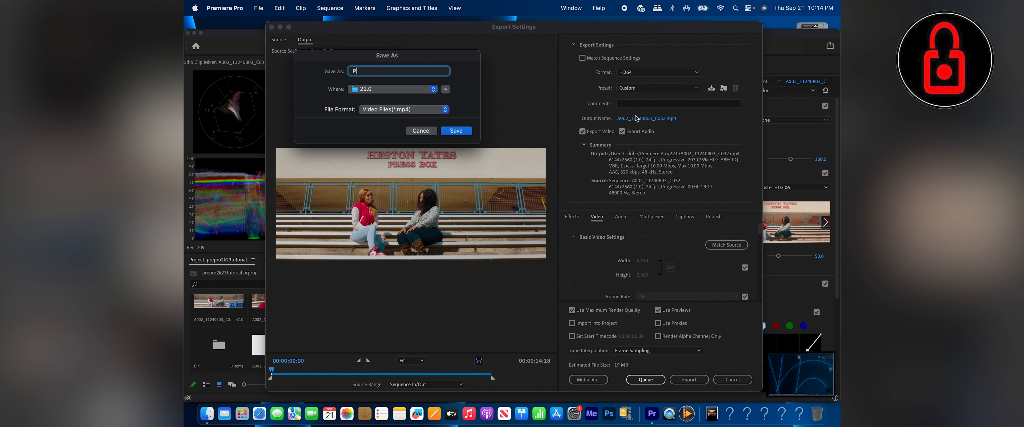
{"action": "type", "text": "PRETEST"}
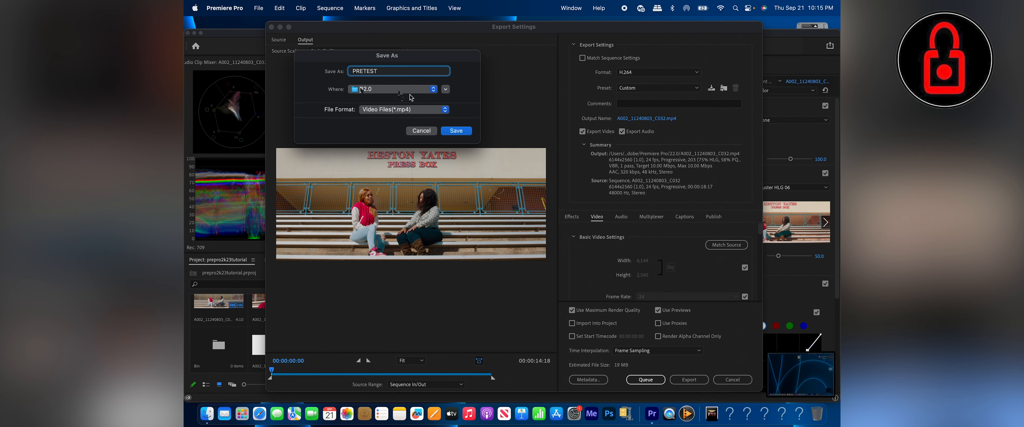
{"action": "left_click", "coordinate": [420, 90]}
{"action": "left_click", "coordinate": [419, 210]}
{"action": "left_click", "coordinate": [446, 89]}
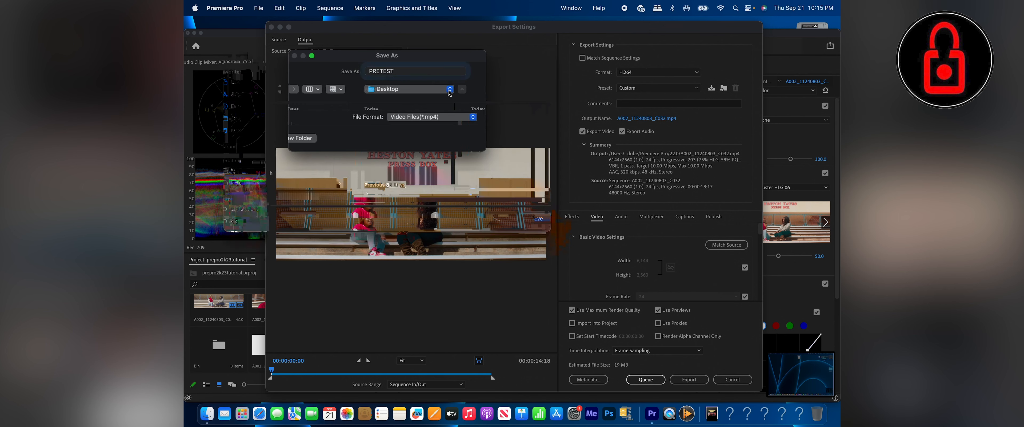
{"action": "left_click", "coordinate": [489, 122]}
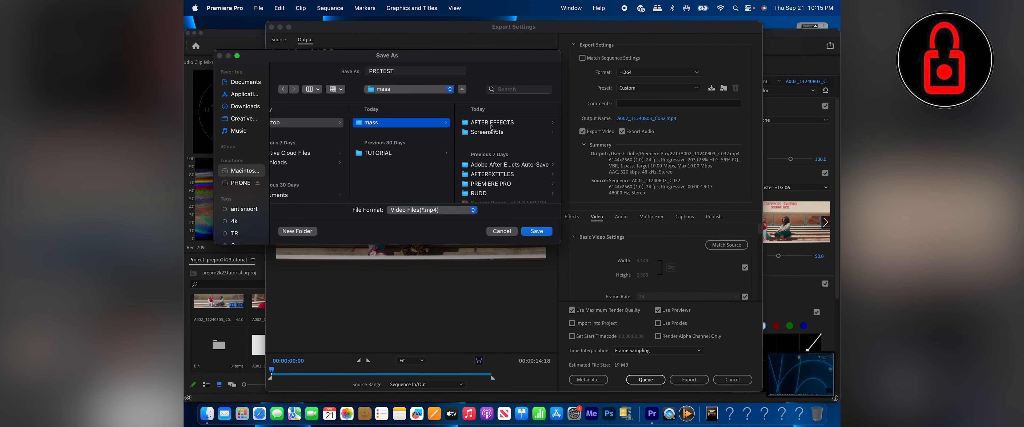
{"action": "left_click", "coordinate": [541, 232]}
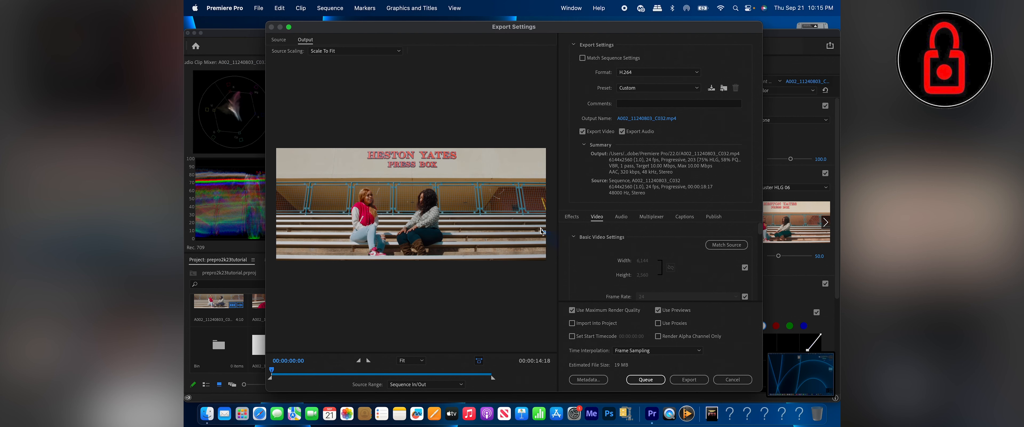
{"action": "left_click", "coordinate": [690, 380]}
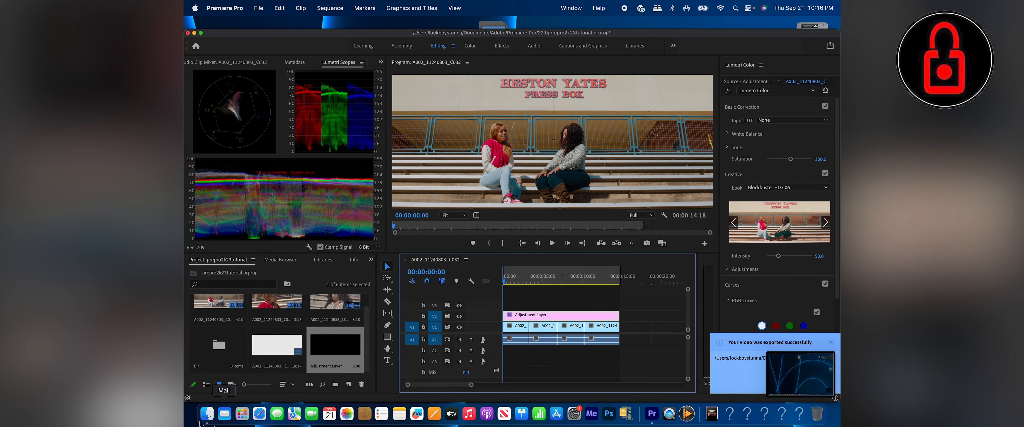
- Hide Premiere Pro to reveal the desktop and close the Finder window showing Recents
{"action": "left_click", "coordinate": [206, 420]}
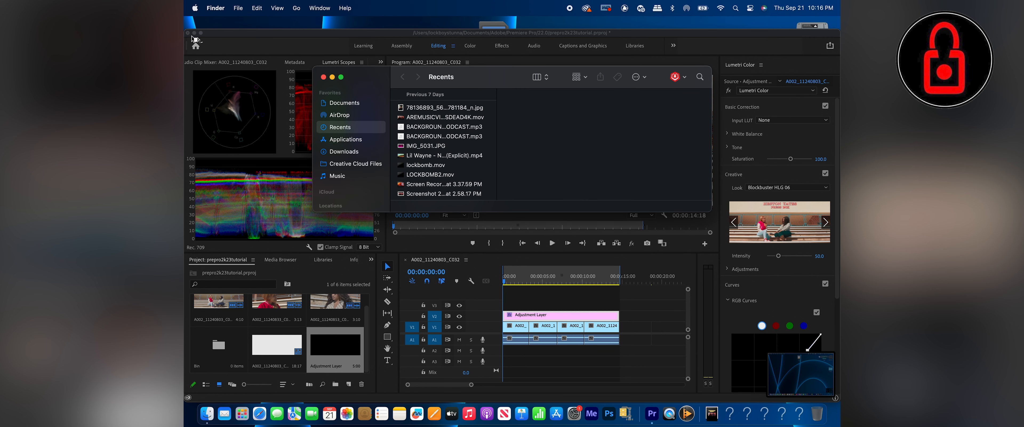
{"action": "left_click", "coordinate": [221, 40]}
{"action": "left_click", "coordinate": [226, 10]}
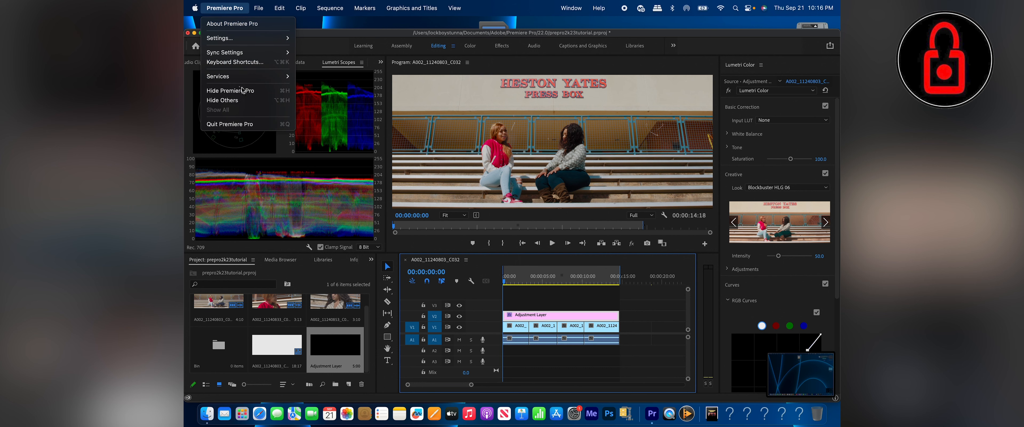
{"action": "left_click", "coordinate": [244, 91]}
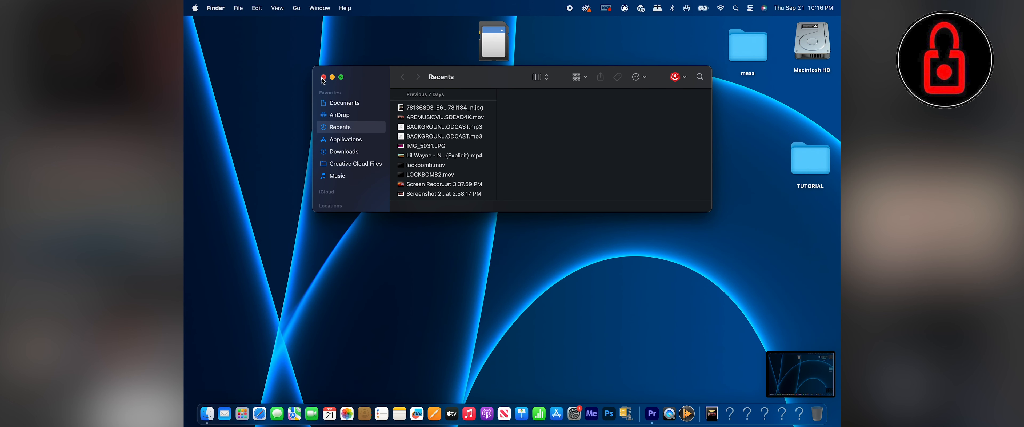
{"action": "left_click", "coordinate": [324, 77]}
- Open PRETEST.mp4 from the mass folder in QuickTime Player and play it full screen
{"action": "double_click", "coordinate": [764, 52]}
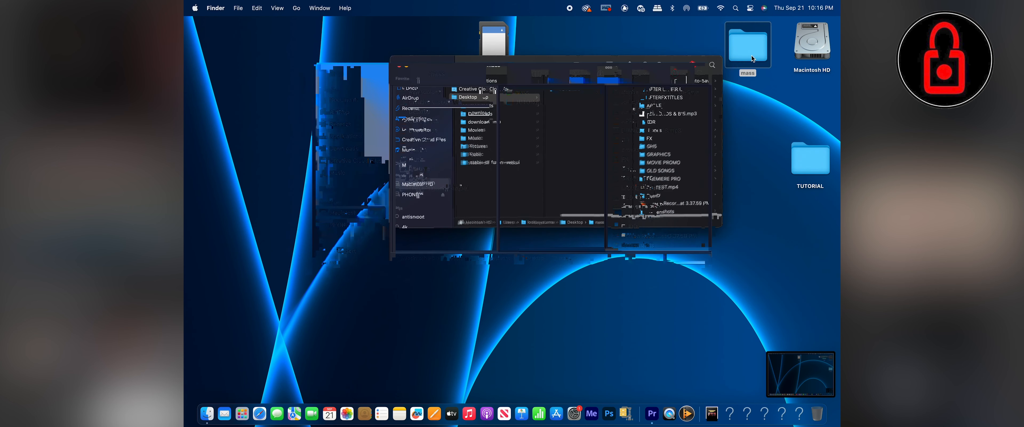
{"action": "double_click", "coordinate": [664, 187]}
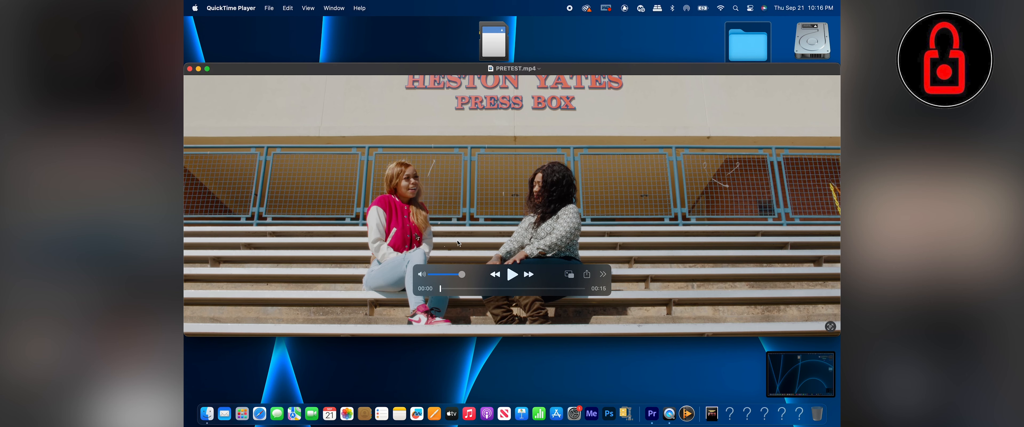
{"action": "left_click", "coordinate": [207, 69]}
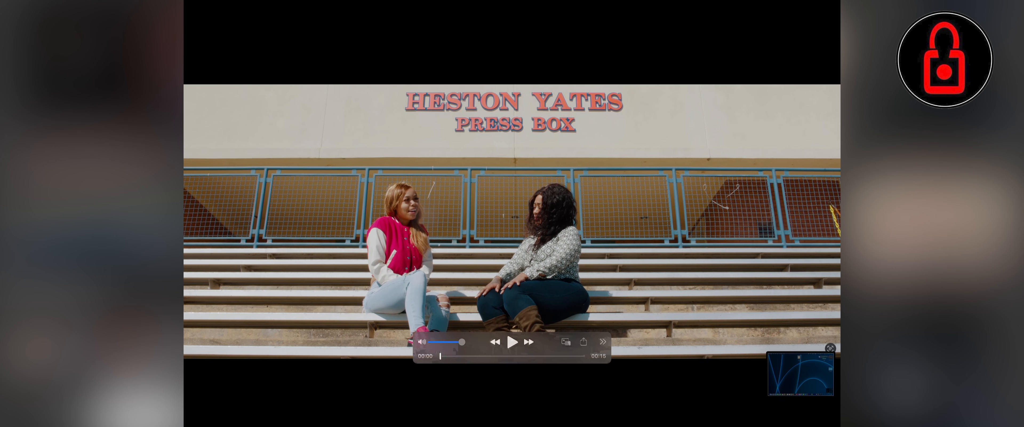
{"action": "key", "text": "space"}
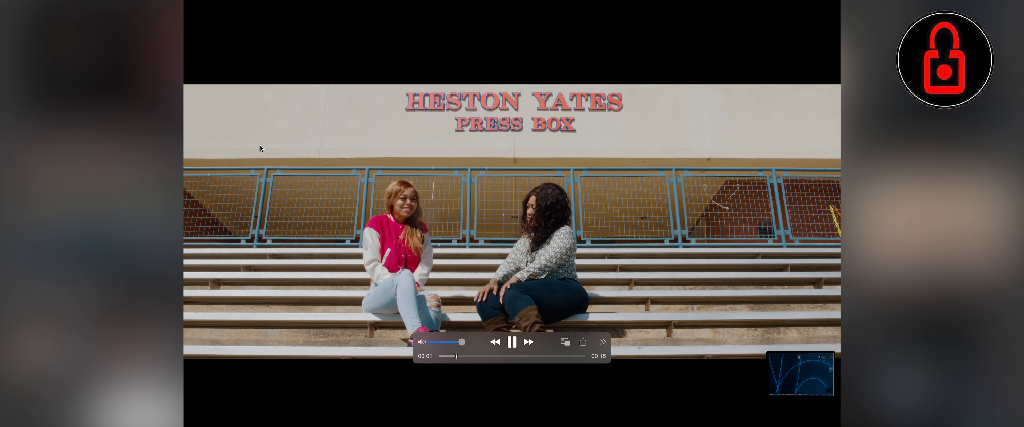